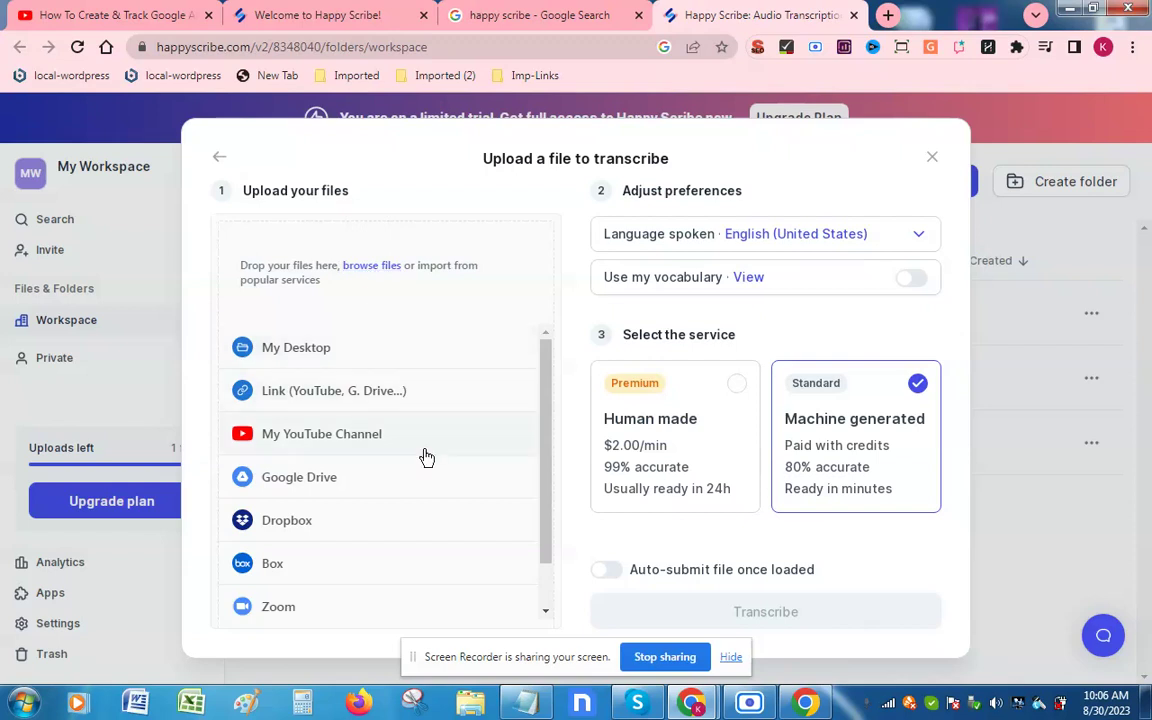
Open the import-from-link option for the upload and copy the URL of the Google Ads conversions video on YouTube.
mouse_move(545, 426)
left_mouse_down()
mouse_move(550, 470)
mouse_move(549, 430)
left_mouse_up()
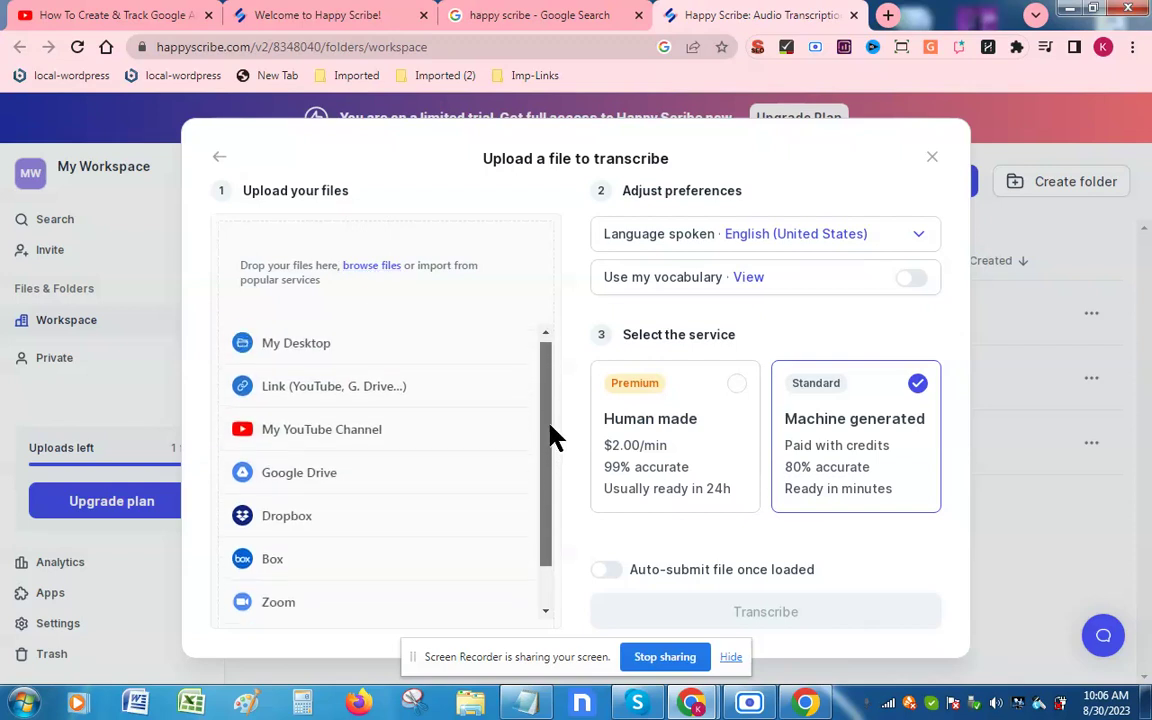
left_click(383, 400)
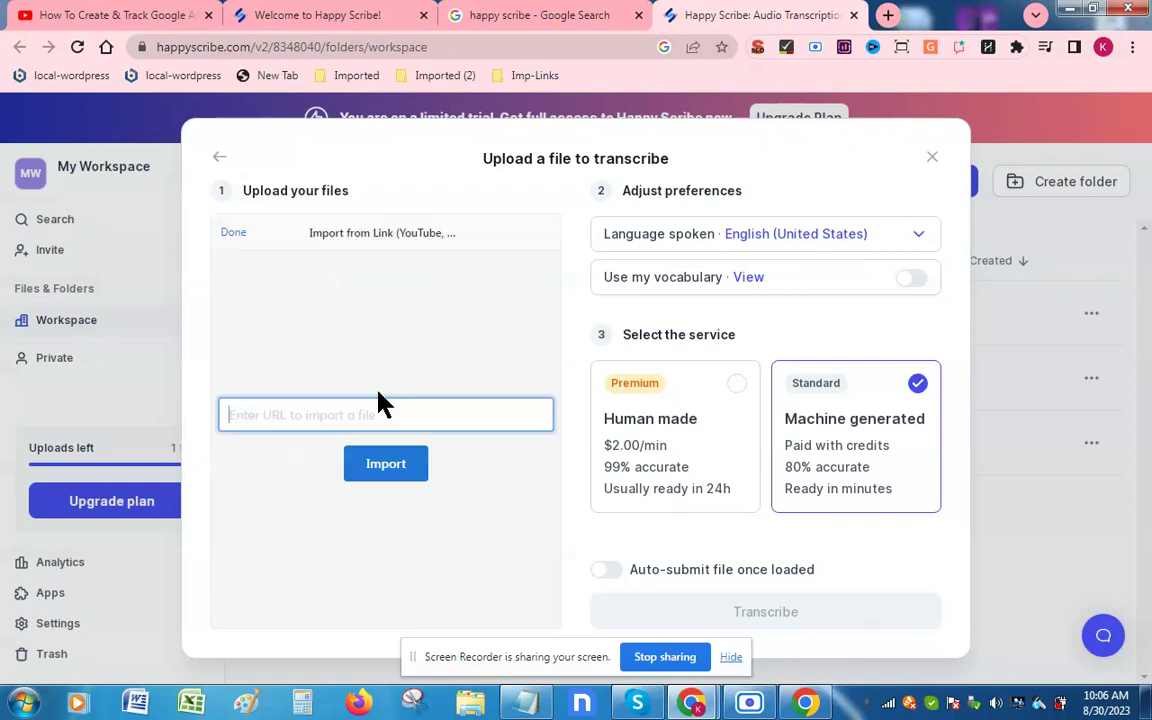
left_click(156, 15)
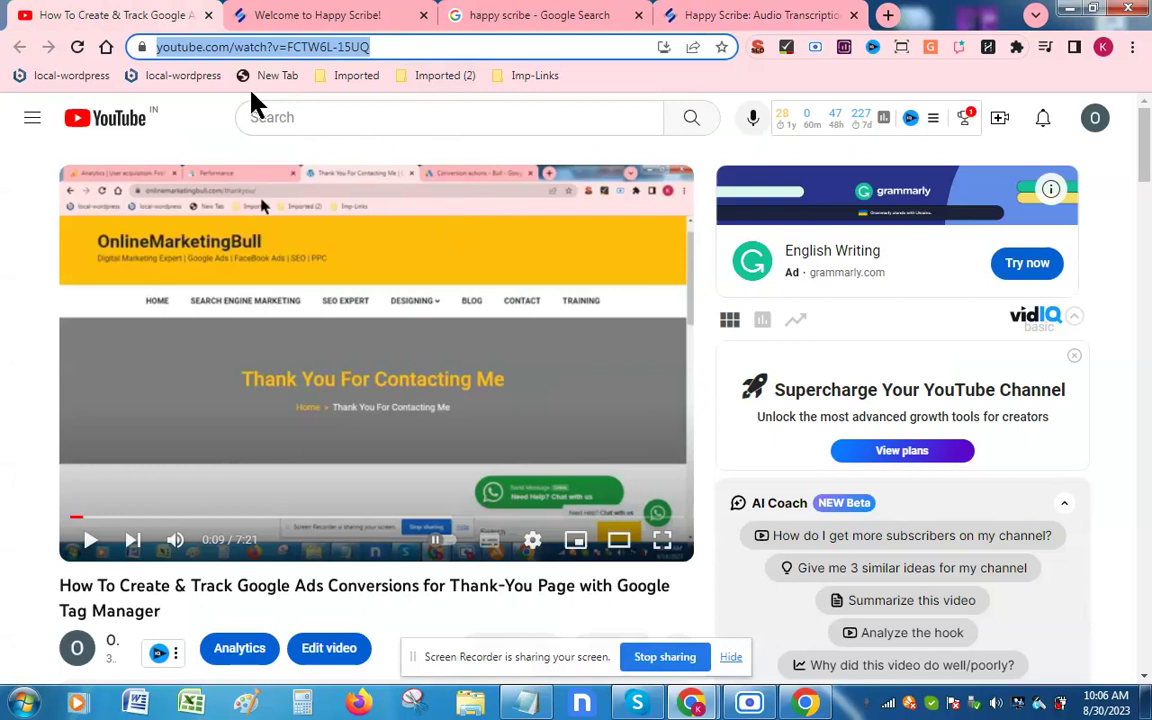
right_click(260, 47)
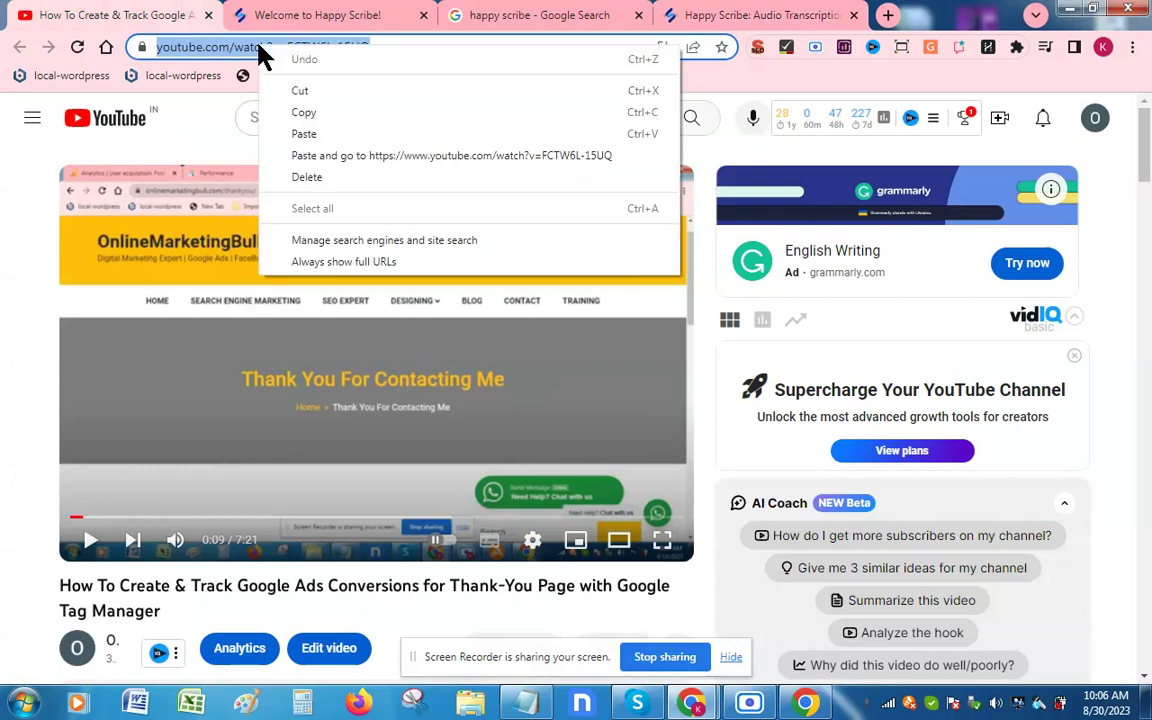
left_click(303, 118)
Import the video from the copied YouTube URL and start its machine-generated transcription in English (United States).
left_click(746, 12)
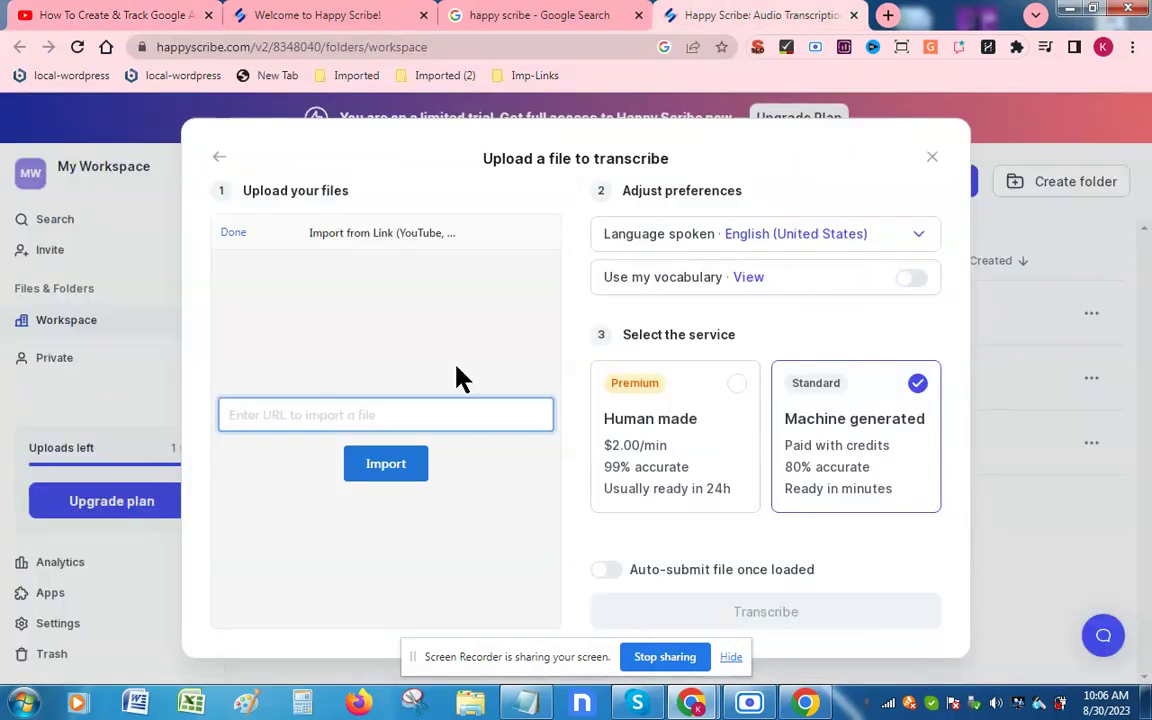
key("ctrl+v")
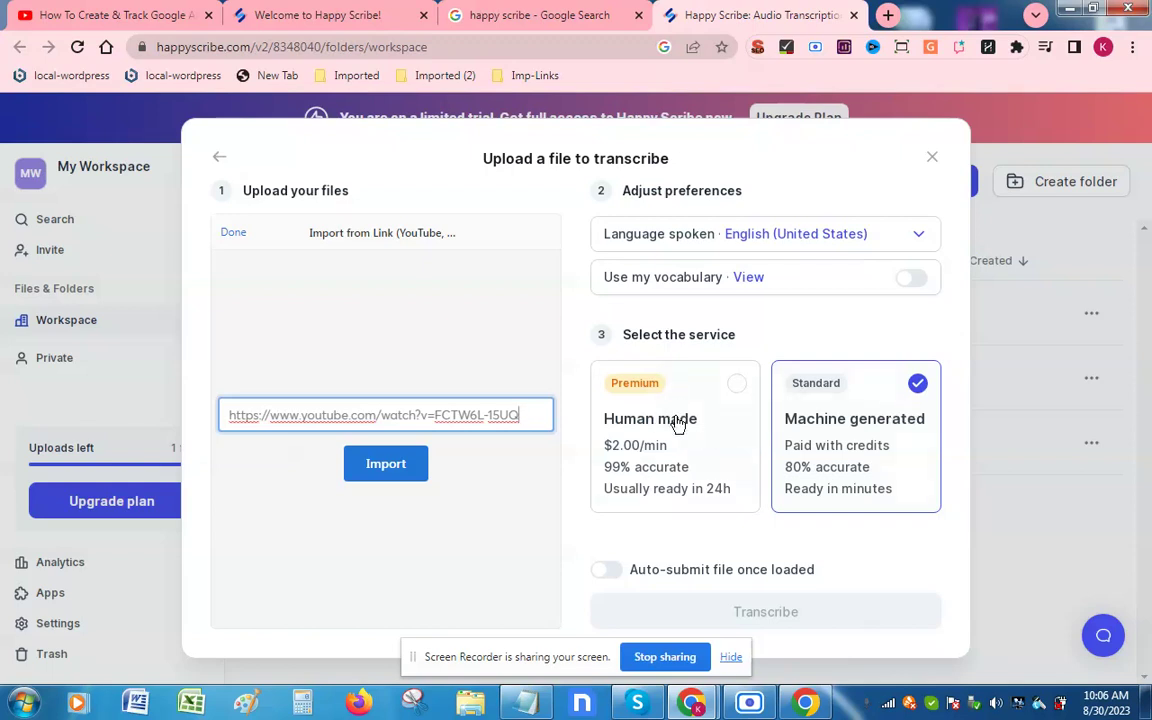
left_click(388, 468)
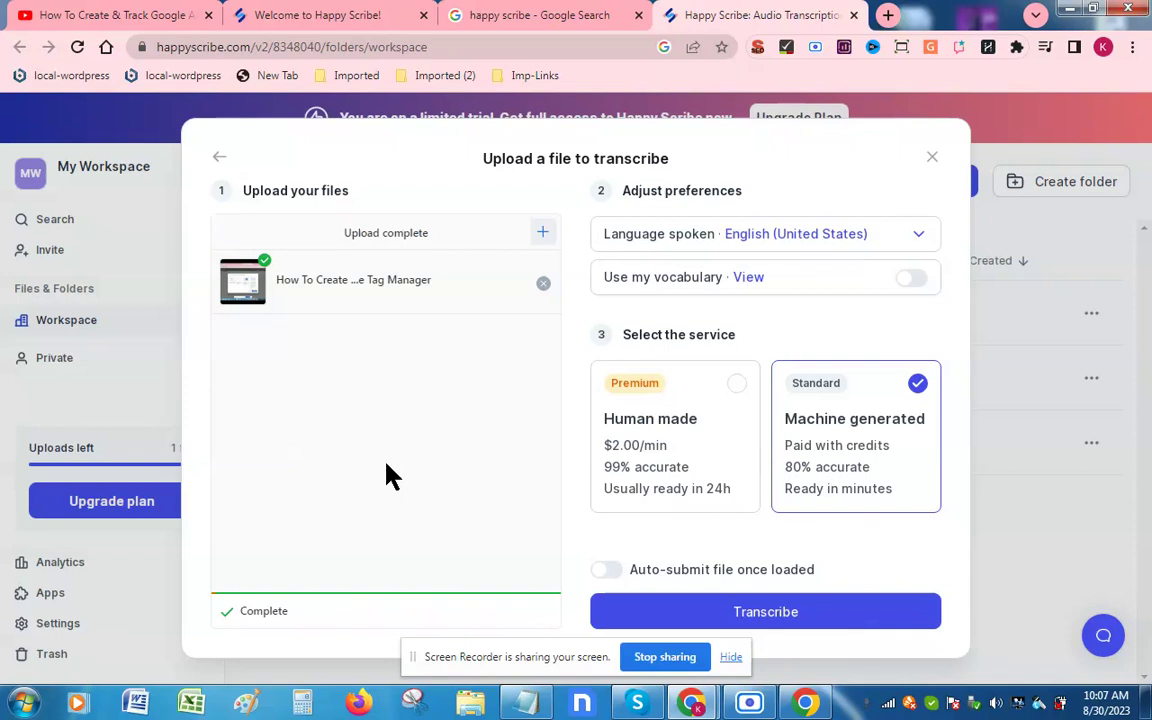
left_click(766, 612)
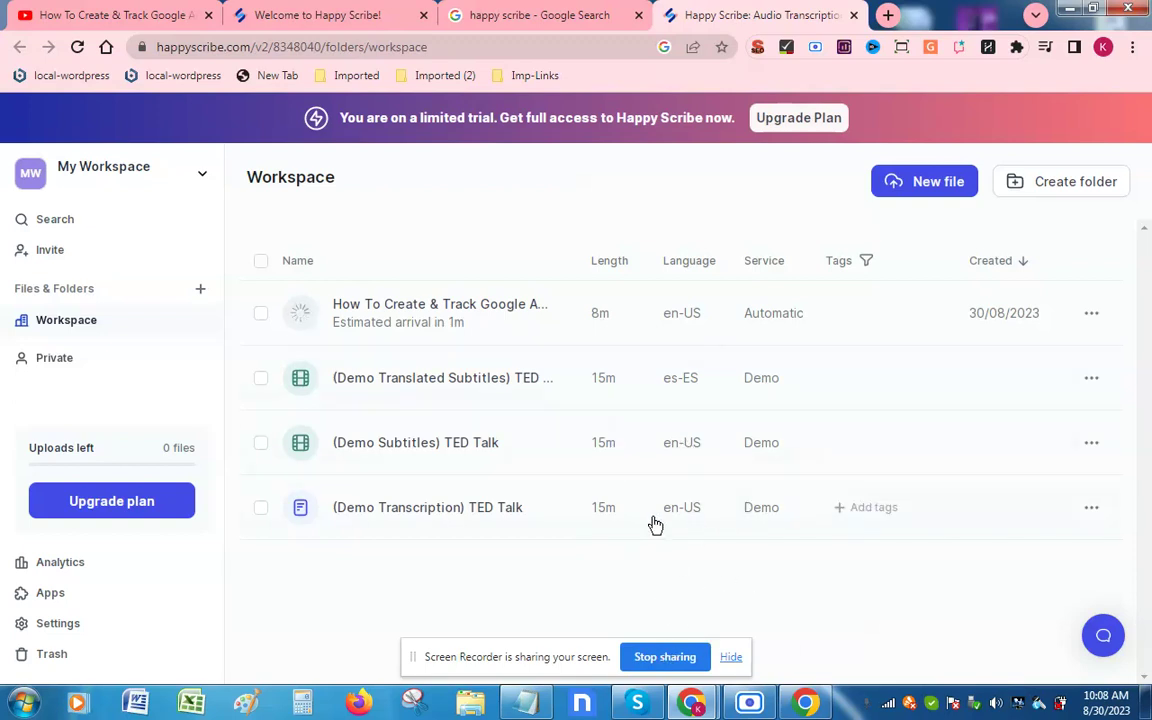
Look up "hindi" in the full list of supported languages in the incognito window, and return to the workspace.
mouse_move(691, 705)
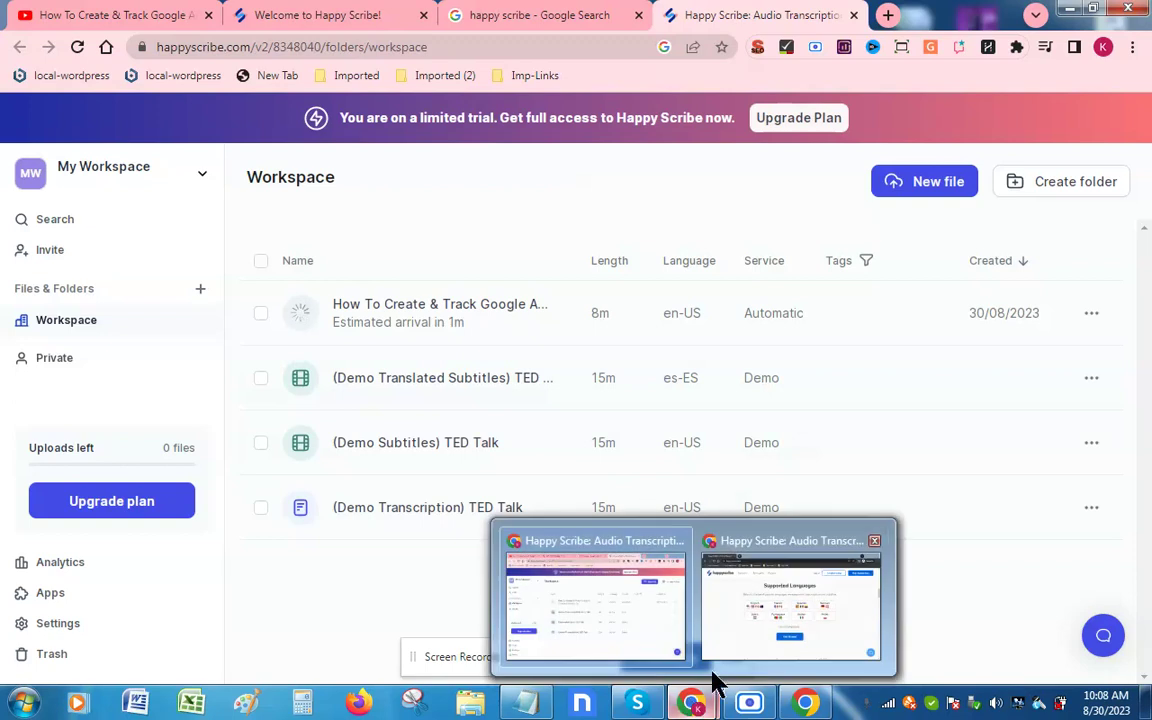
left_click(761, 622)
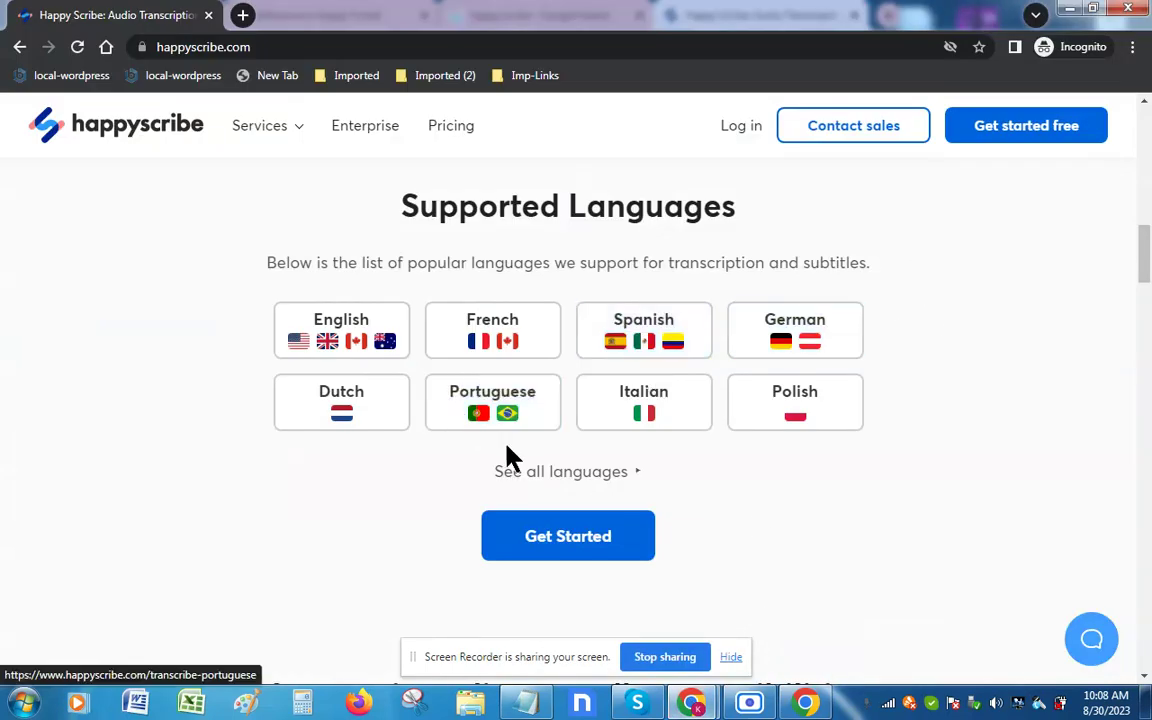
left_click(633, 475)
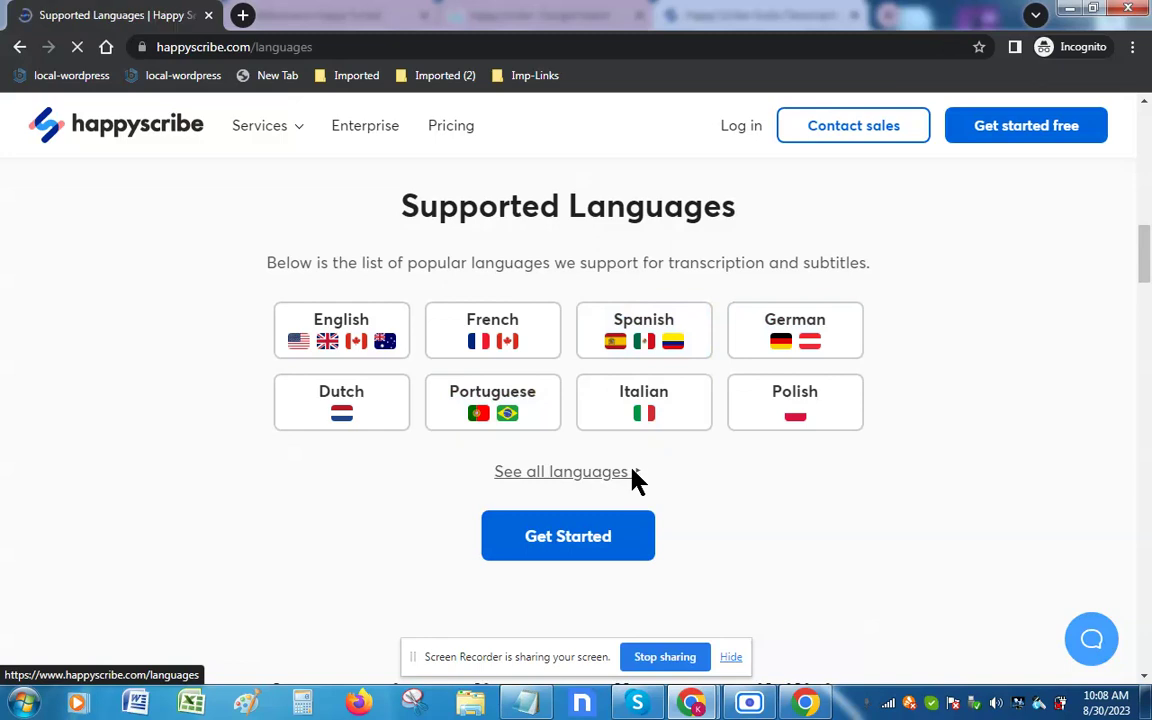
left_click(633, 475)
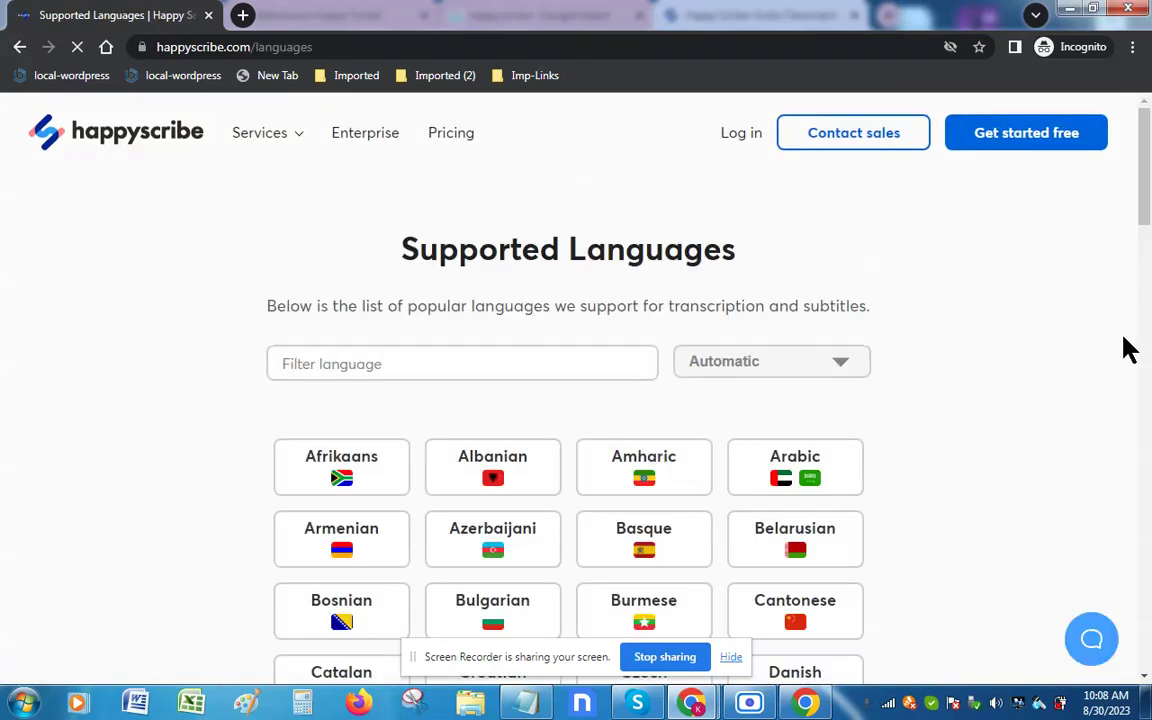
left_click_drag(1142, 216, 1112, 212)
left_click(393, 311)
type("hindi")
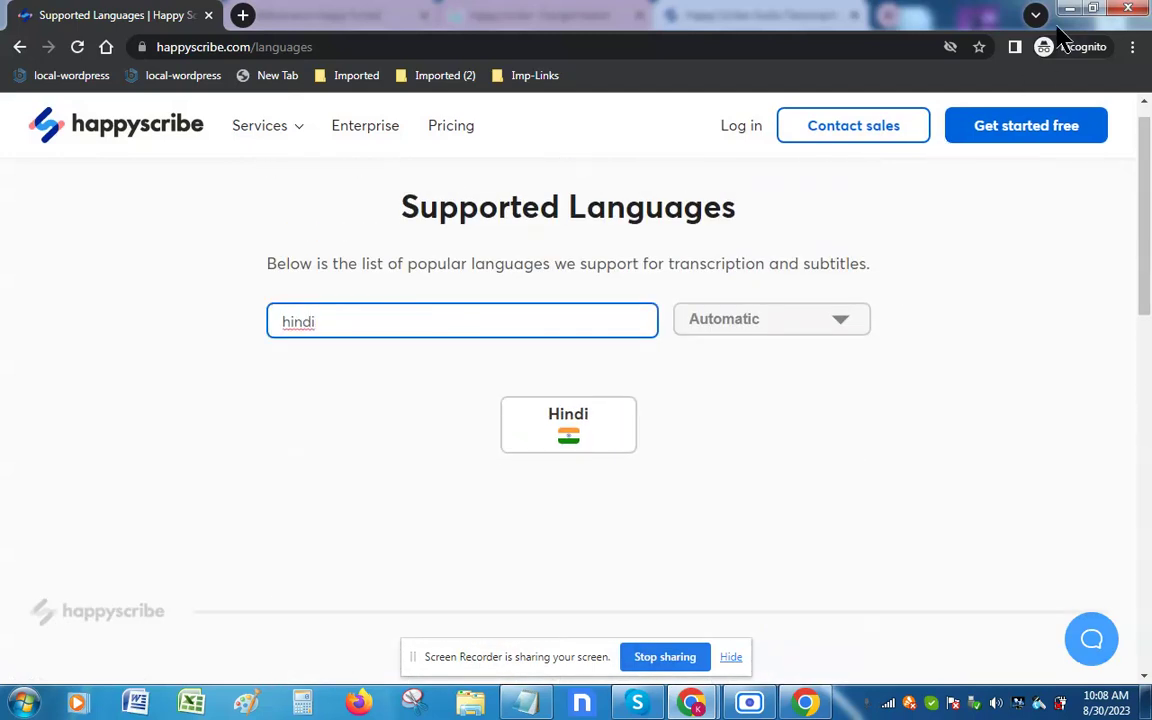
mouse_move(1139, 206)
left_mouse_down()
mouse_move(1139, 290)
mouse_move(1139, 200)
left_mouse_up()
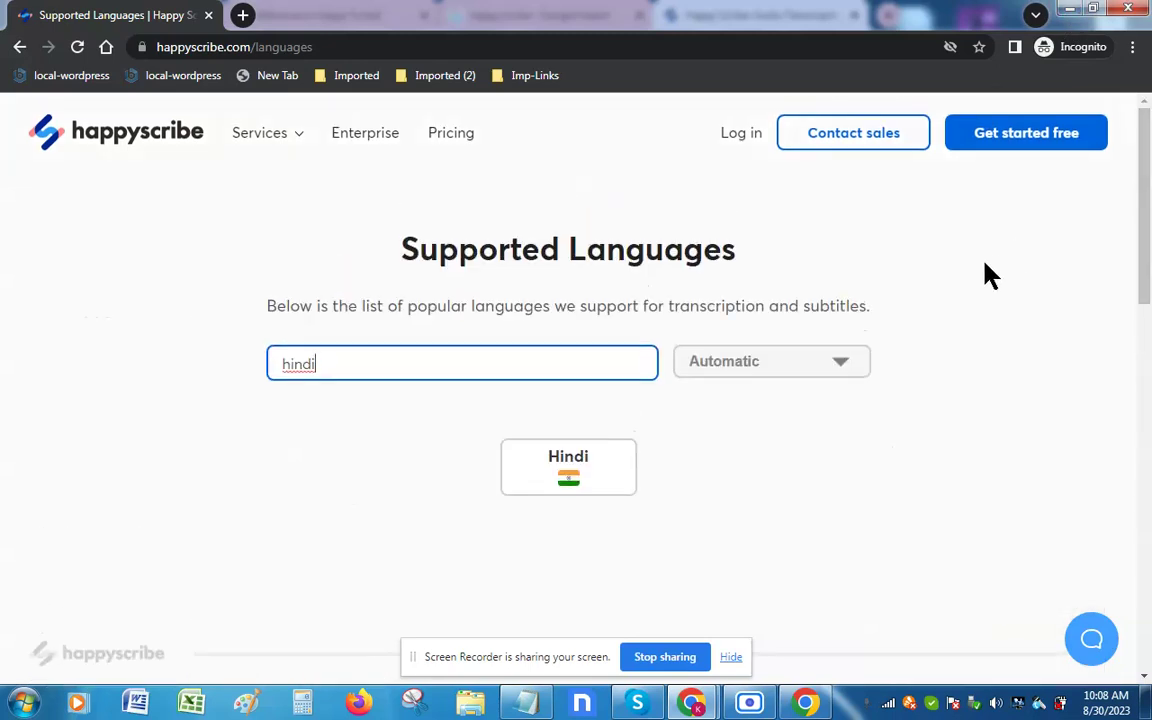
left_click_drag(1142, 239, 1139, 175)
left_click(1069, 9)
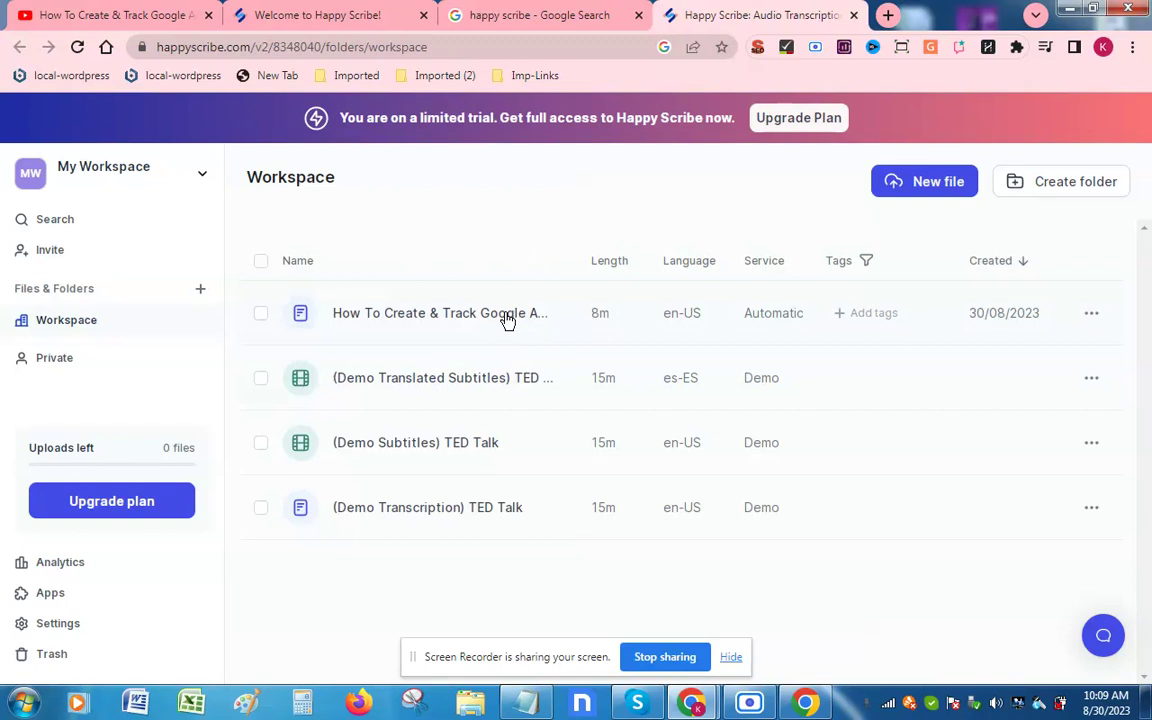
Open the transcript of the Google Ads conversions video and check the marked words in its first two paragraphs.
left_click(508, 319)
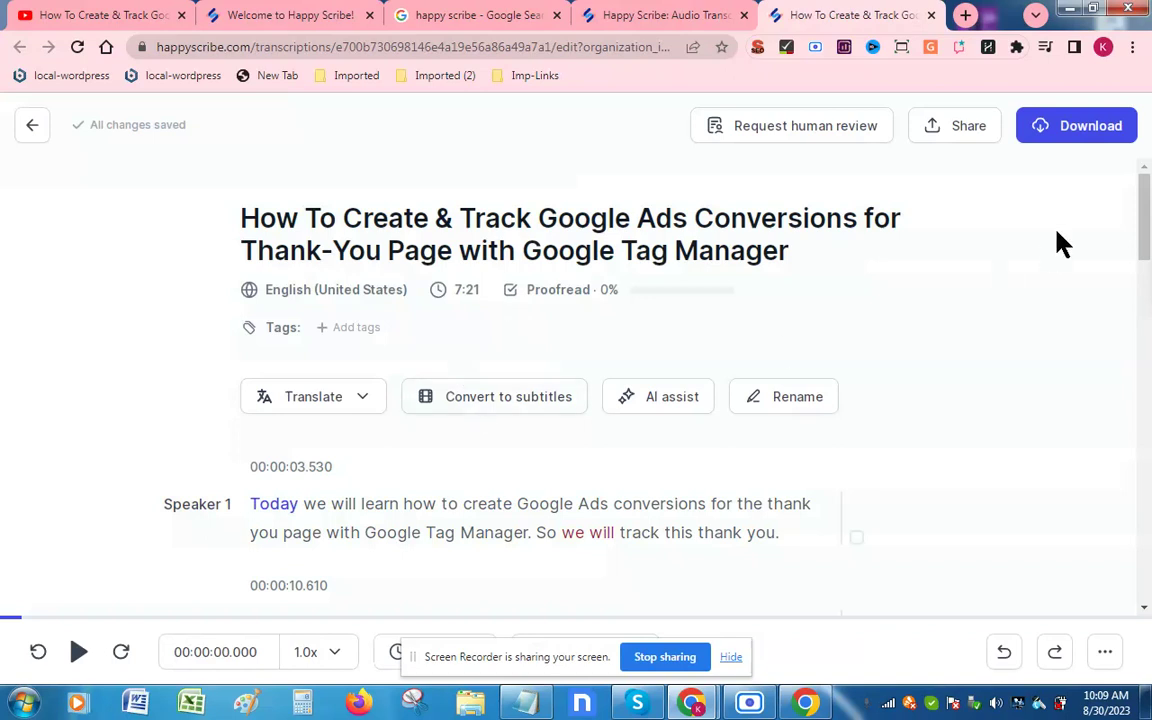
left_click_drag(1143, 200, 1149, 225)
scroll(1147, 228, "down", 1)
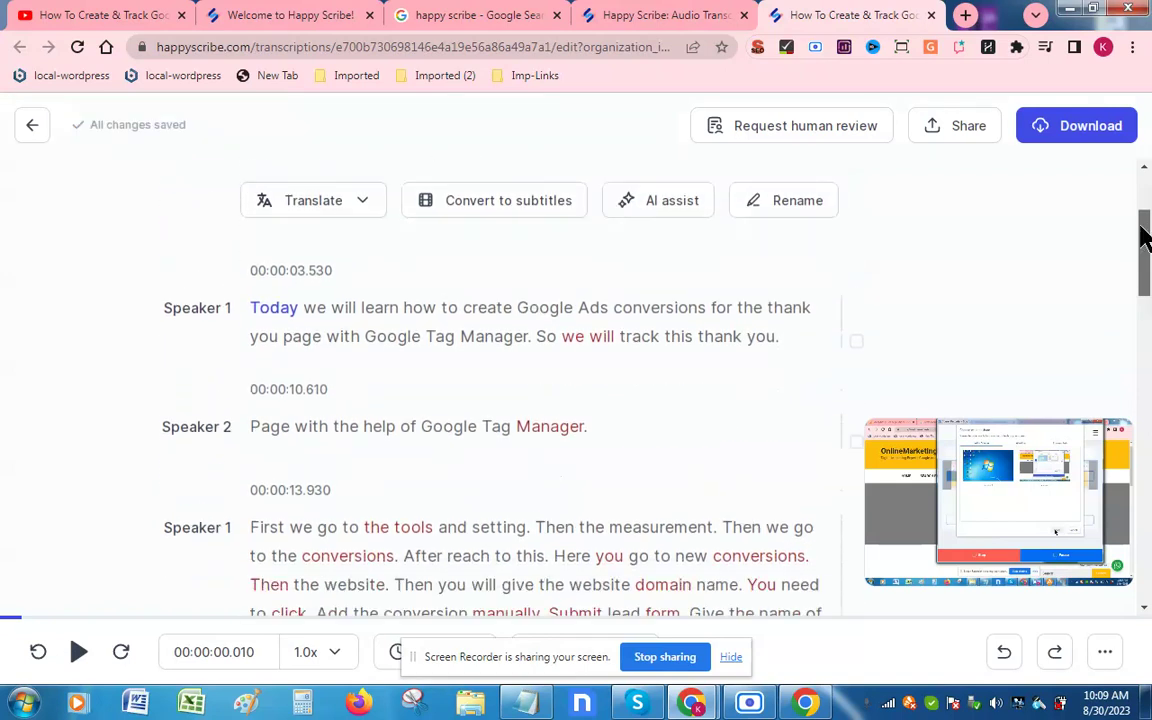
left_click(528, 424)
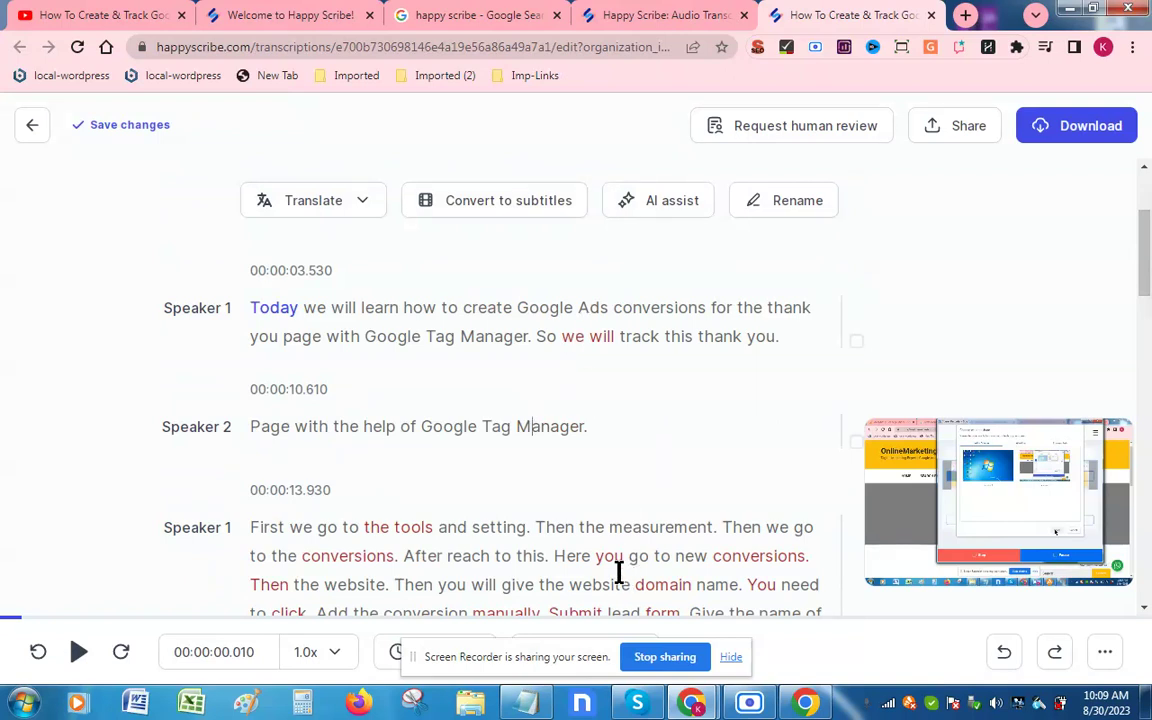
double_click(574, 336)
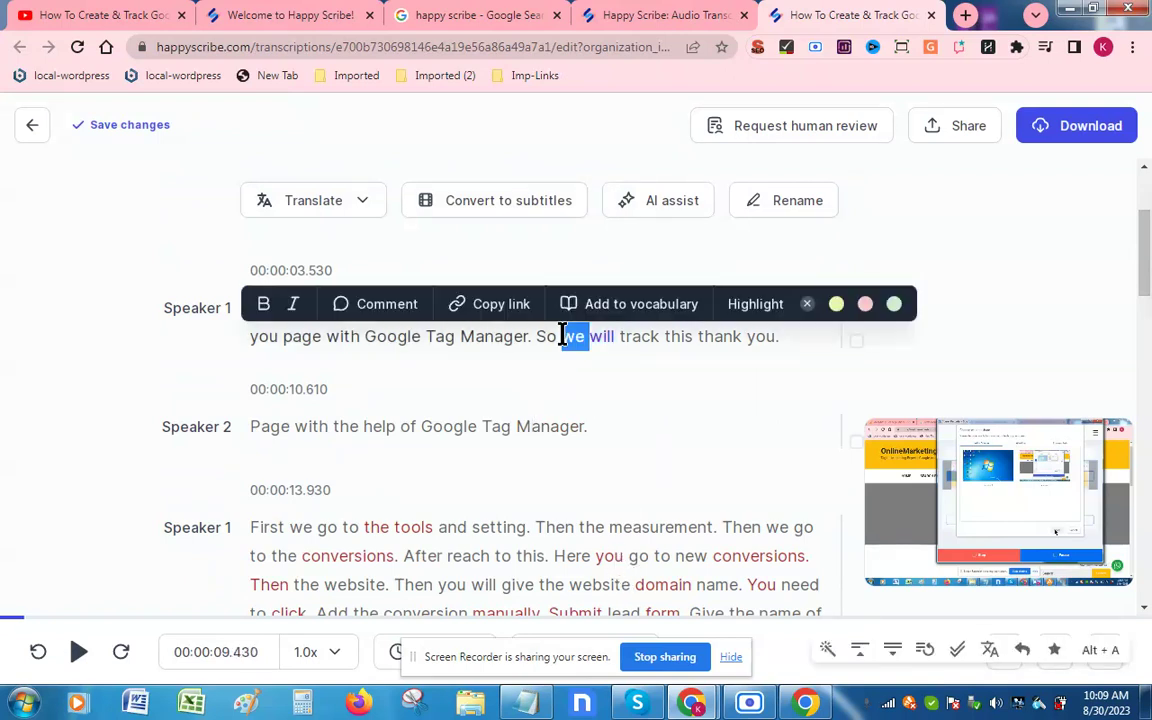
left_click(612, 338)
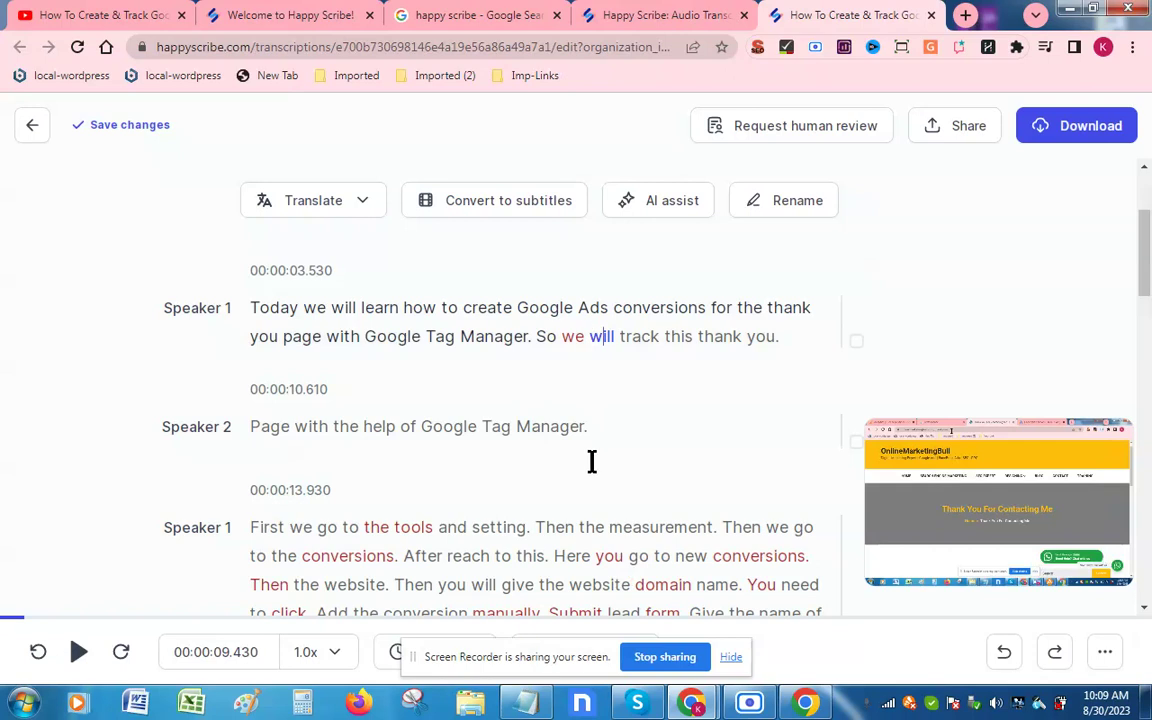
Change "Then" to lowercase "then" before "the website" in the paragraph at 00:00:13.930.
scroll(591, 463, "down", 2)
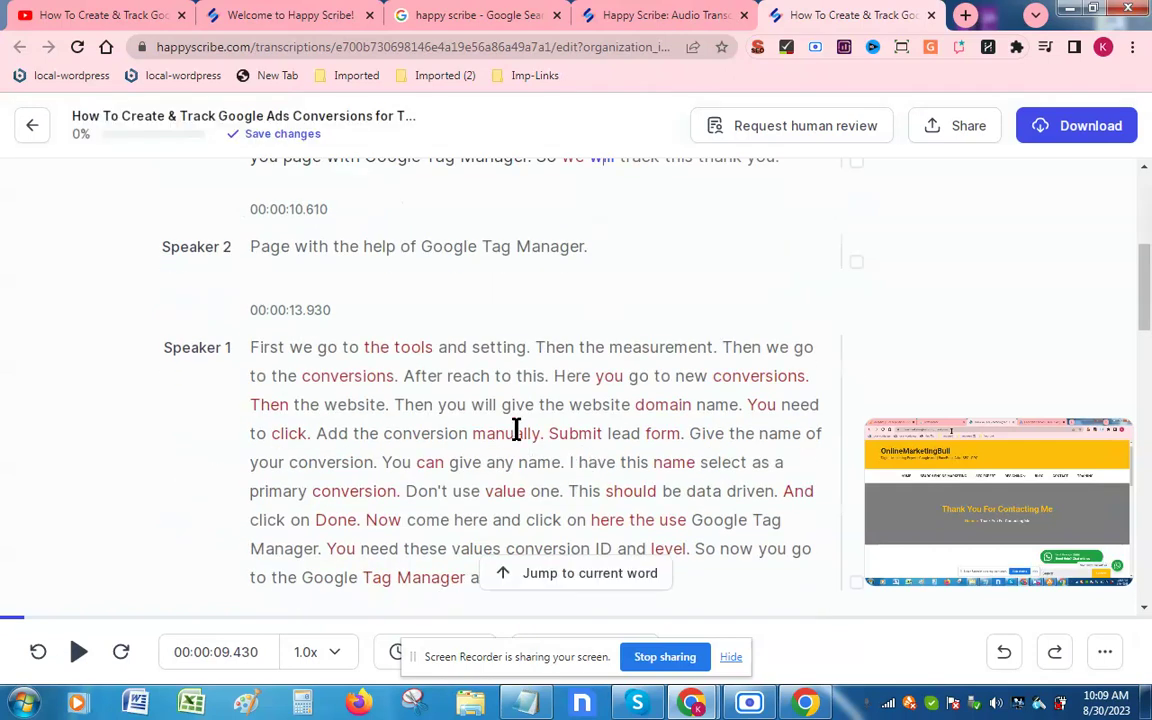
scroll(448, 468, "down", 1)
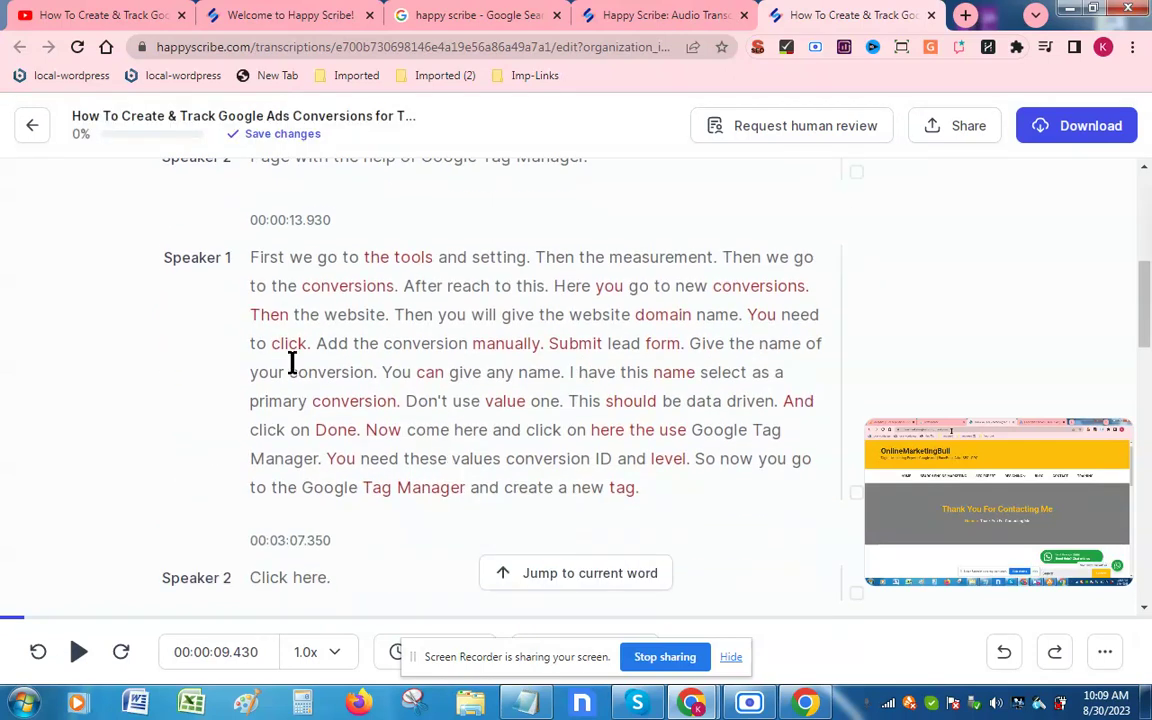
left_click(259, 314)
key("BackSpace")
type("t")
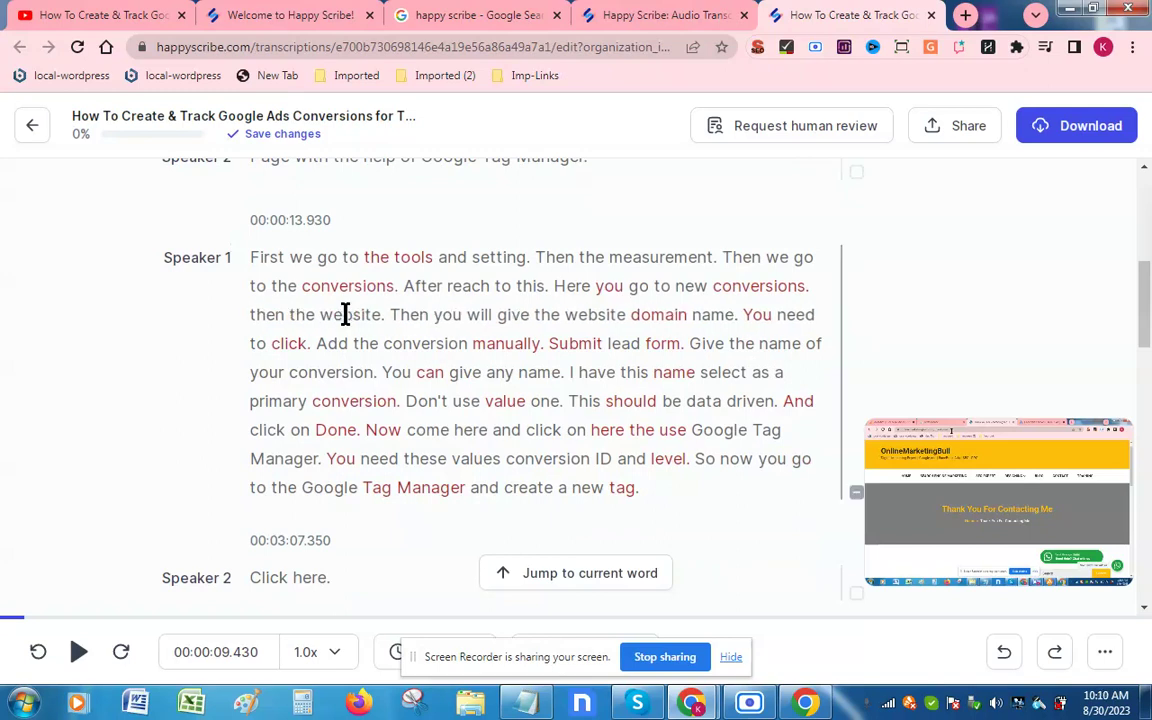
Review the transcript text and view the order summary for a human review, closing it without ordering.
scroll(480, 283, "up", 2)
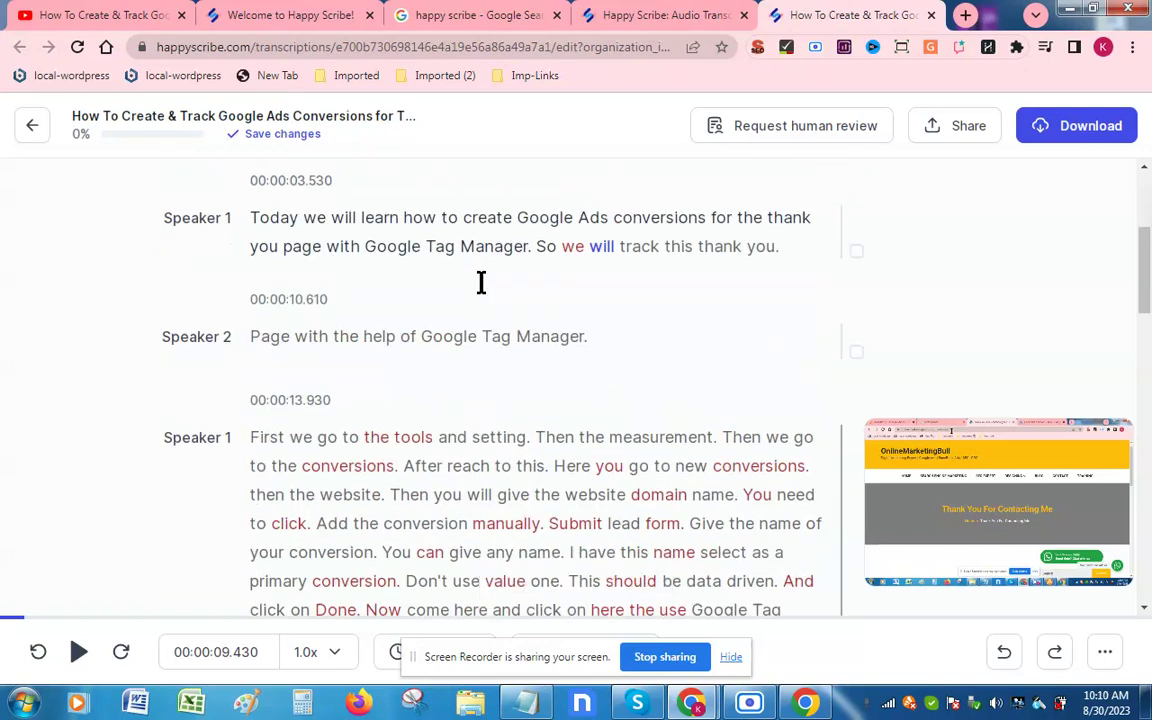
scroll(481, 283, "up", 1)
scroll(478, 375, "down", 6)
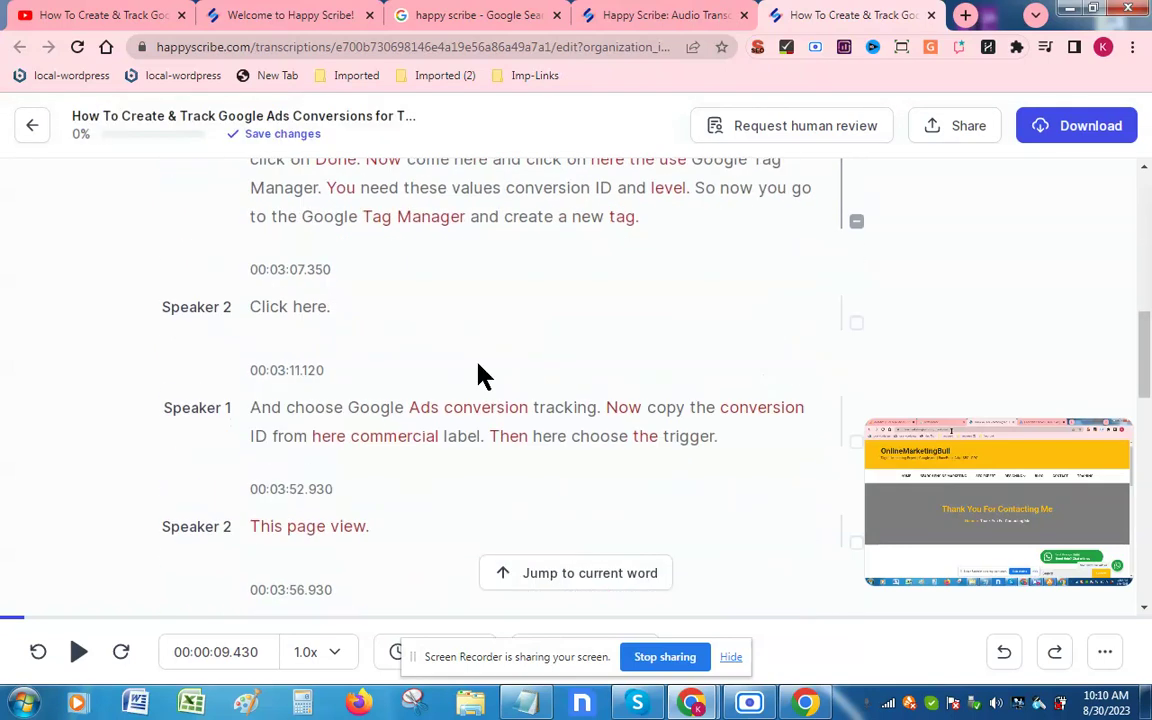
scroll(478, 372, "down", 1)
scroll(478, 368, "up", 2)
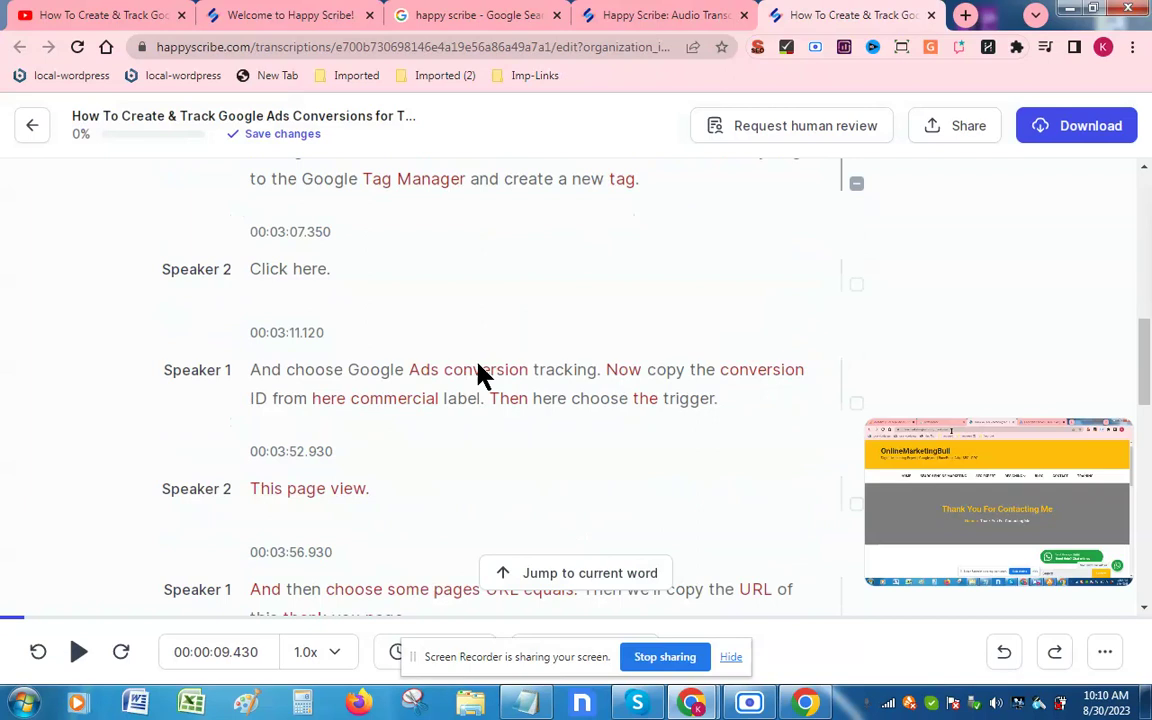
left_click(795, 128)
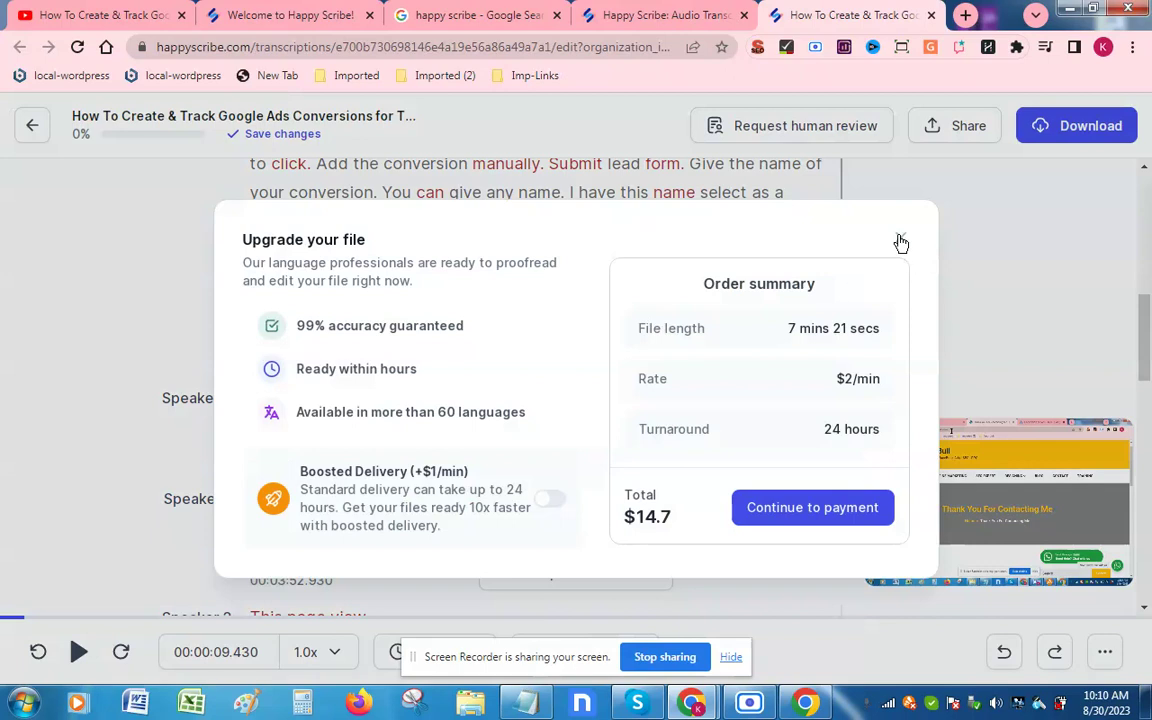
left_click(900, 238)
scroll(528, 372, "down", 1)
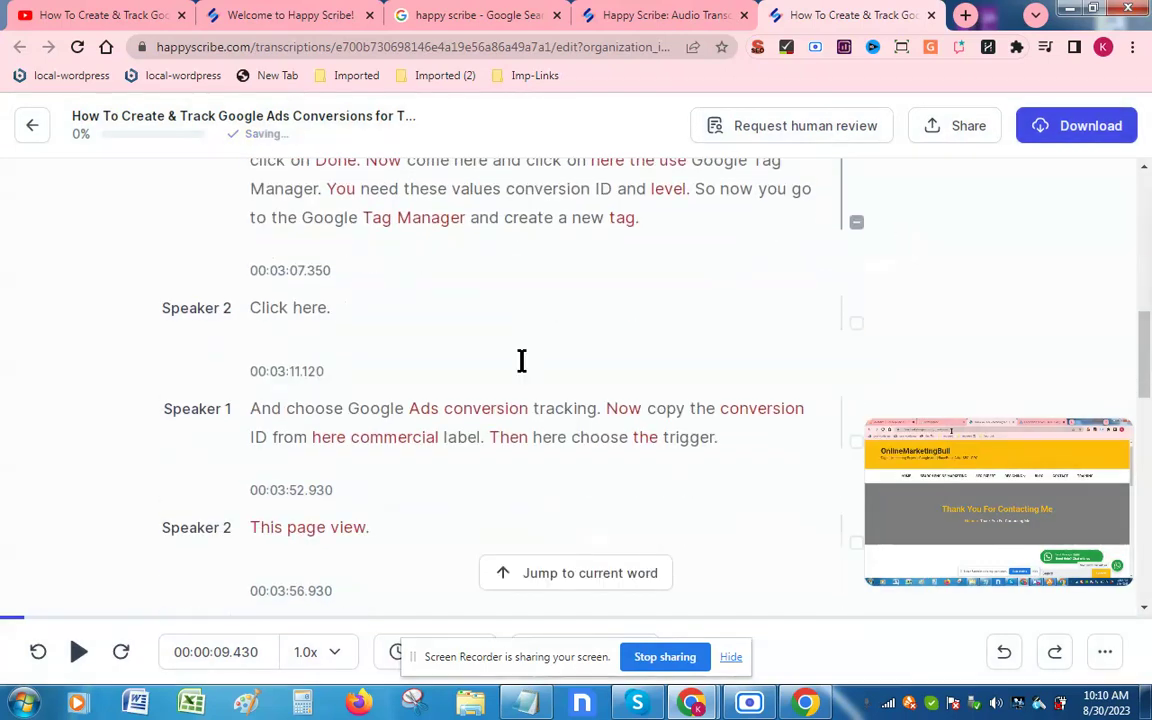
Select and copy the transcript text from "Today" in the first paragraph through "Click done here's.".
scroll(521, 360, "up", 10)
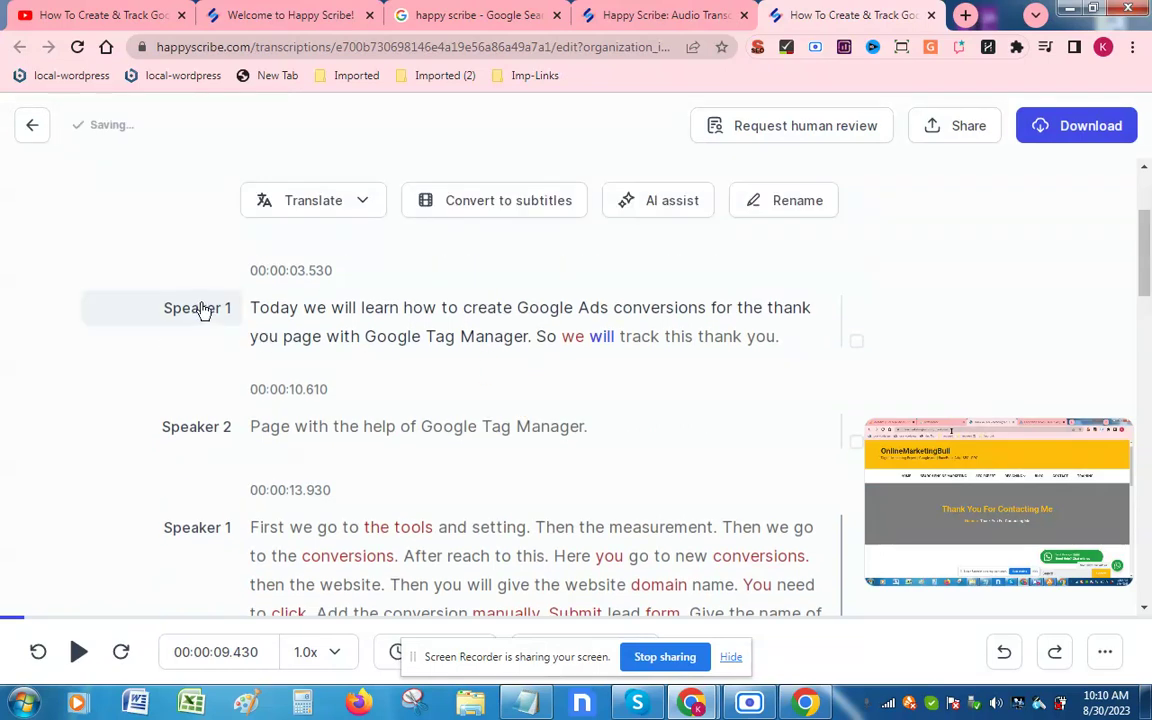
left_click_drag(252, 307, 675, 589)
left_click(252, 308)
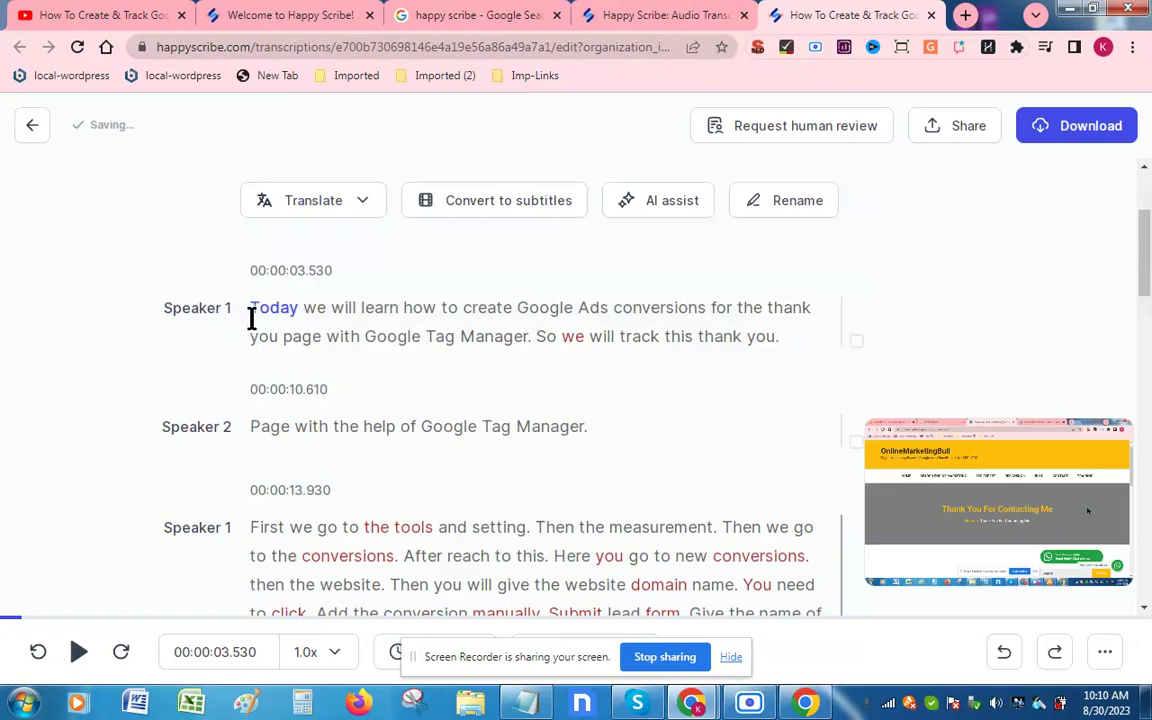
left_click(686, 530, "shift")
scroll(689, 560, "down", 5)
left_click_drag(686, 530, 728, 578)
scroll(725, 548, "down", 4)
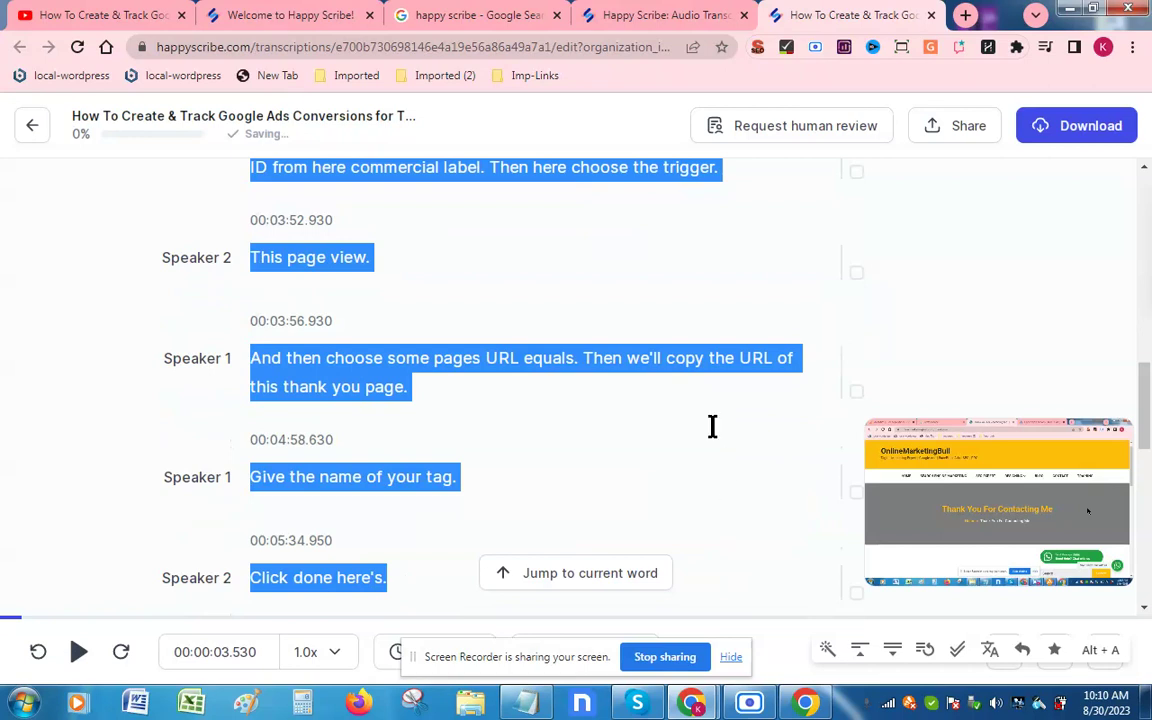
Switch to Microsoft Word, paste the copied transcript into a blank document, and return to the transcript in the browser.
left_click(134, 700)
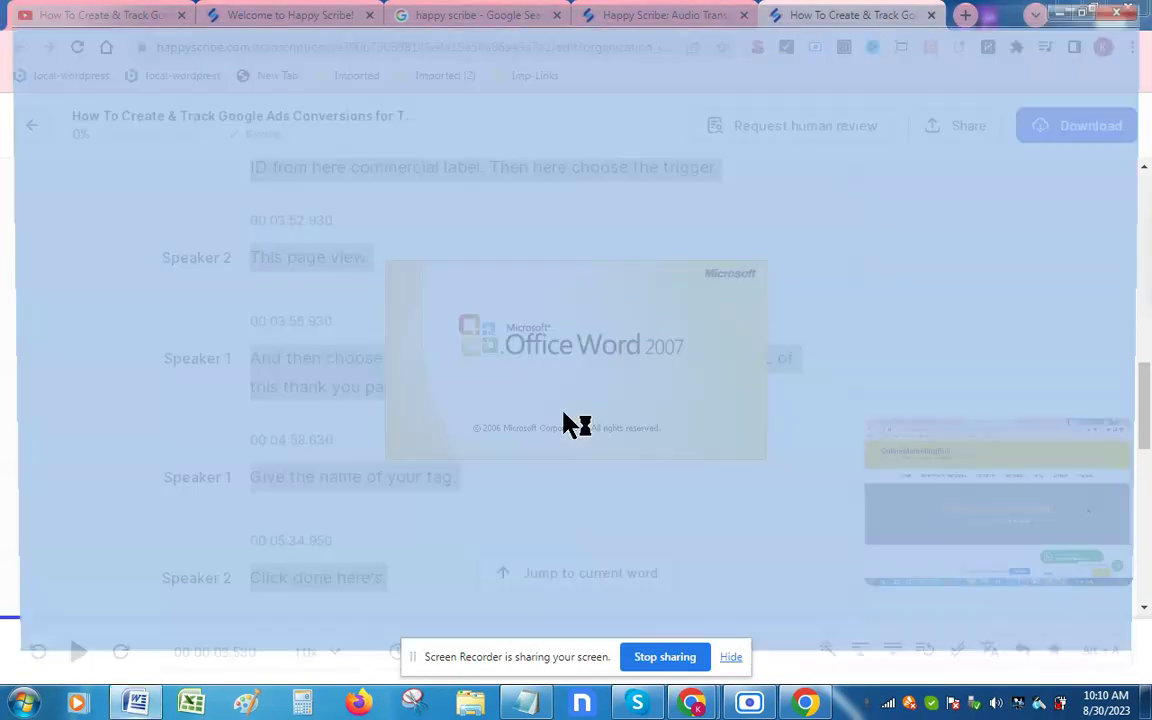
key("ctrl+v")
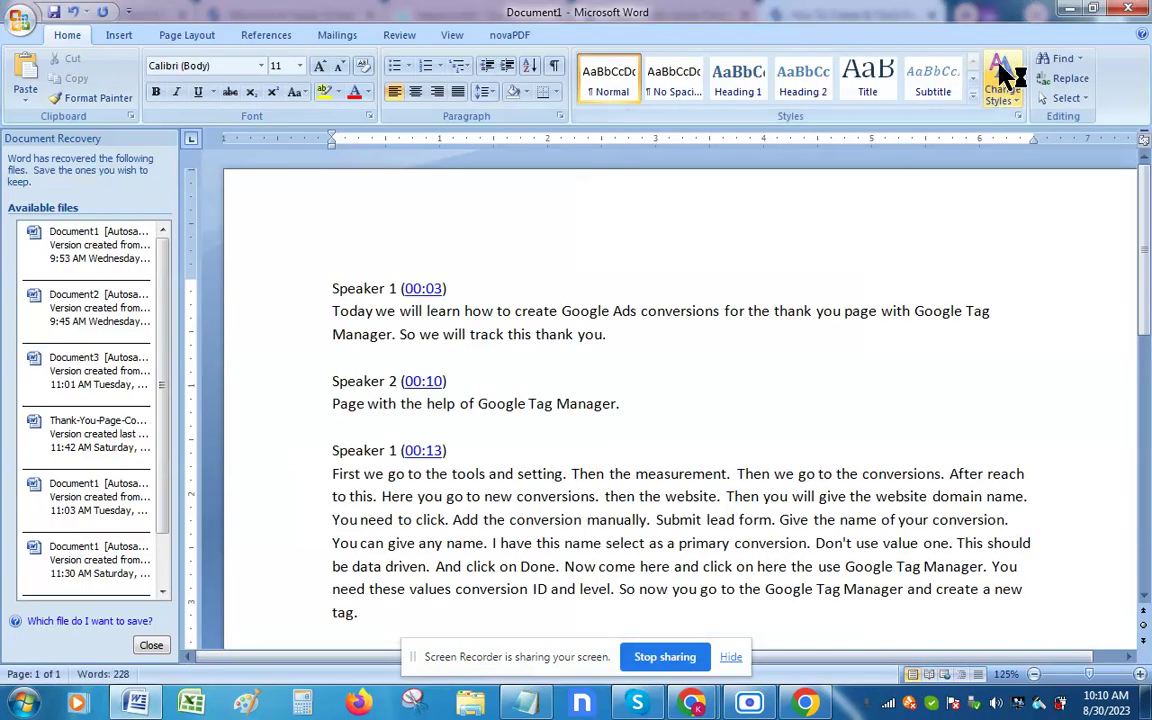
left_click(1070, 10)
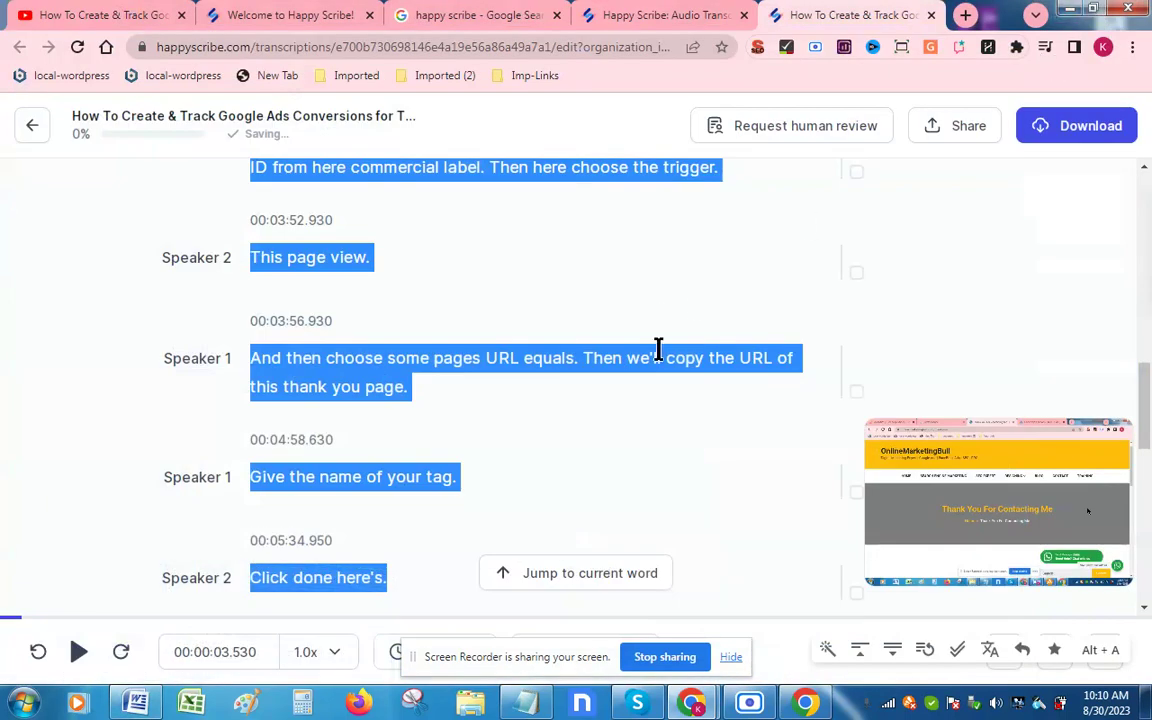
scroll(762, 325, "up", 5)
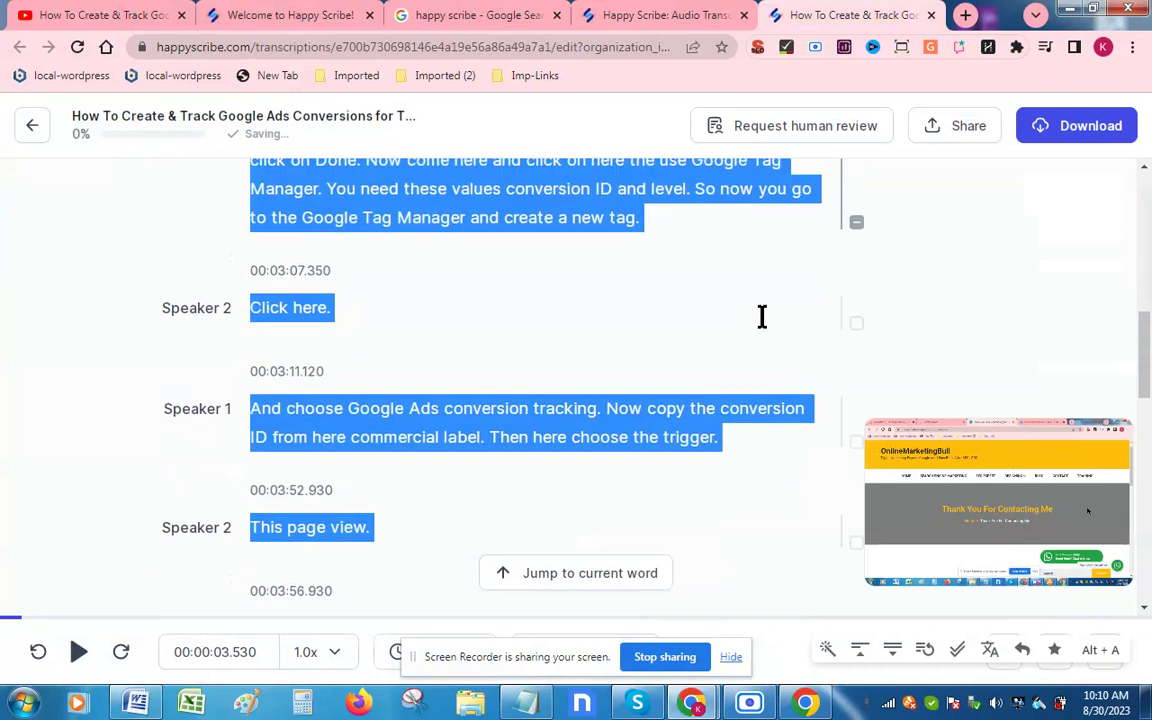
Clear the transcript's text selection and review the export formats offered for download, closing the options without downloading.
scroll(762, 316, "up", 5)
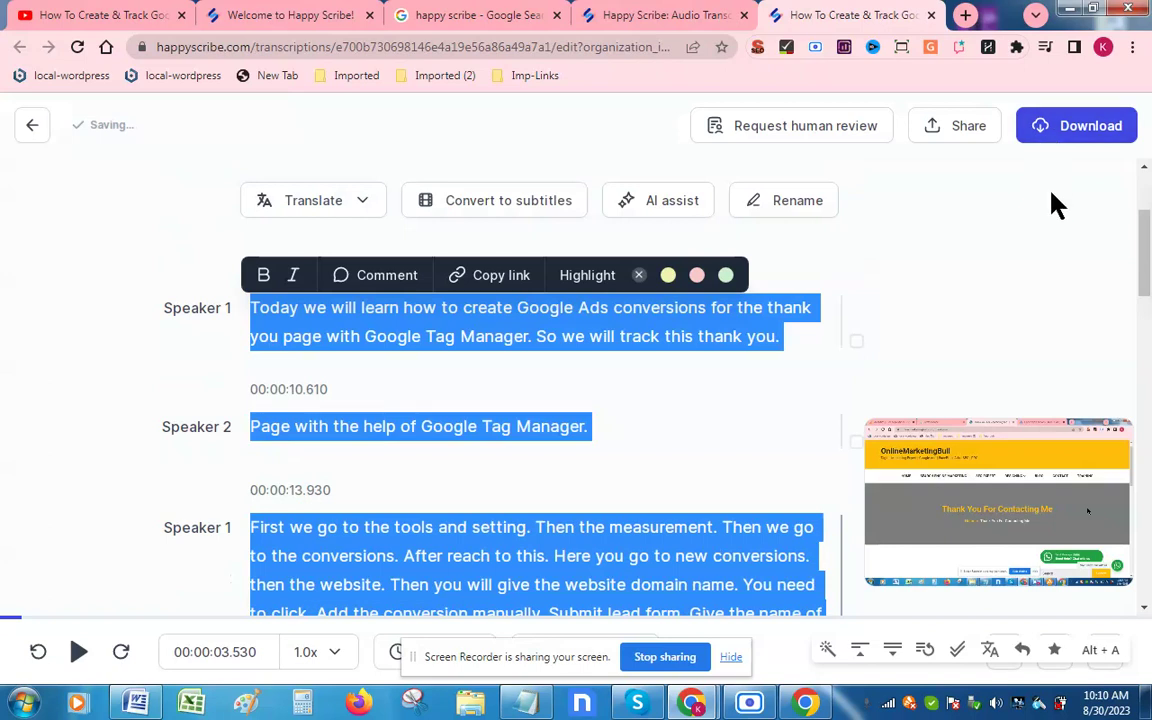
left_click(977, 270)
left_click(1074, 127)
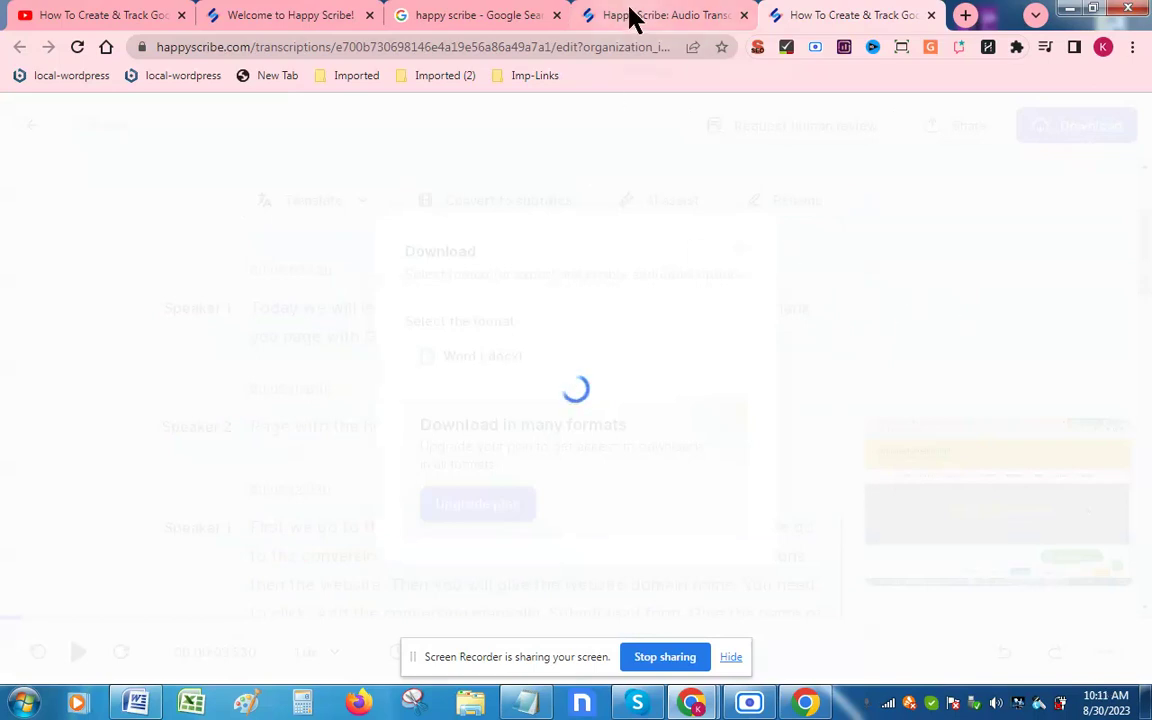
mouse_move(699, 708)
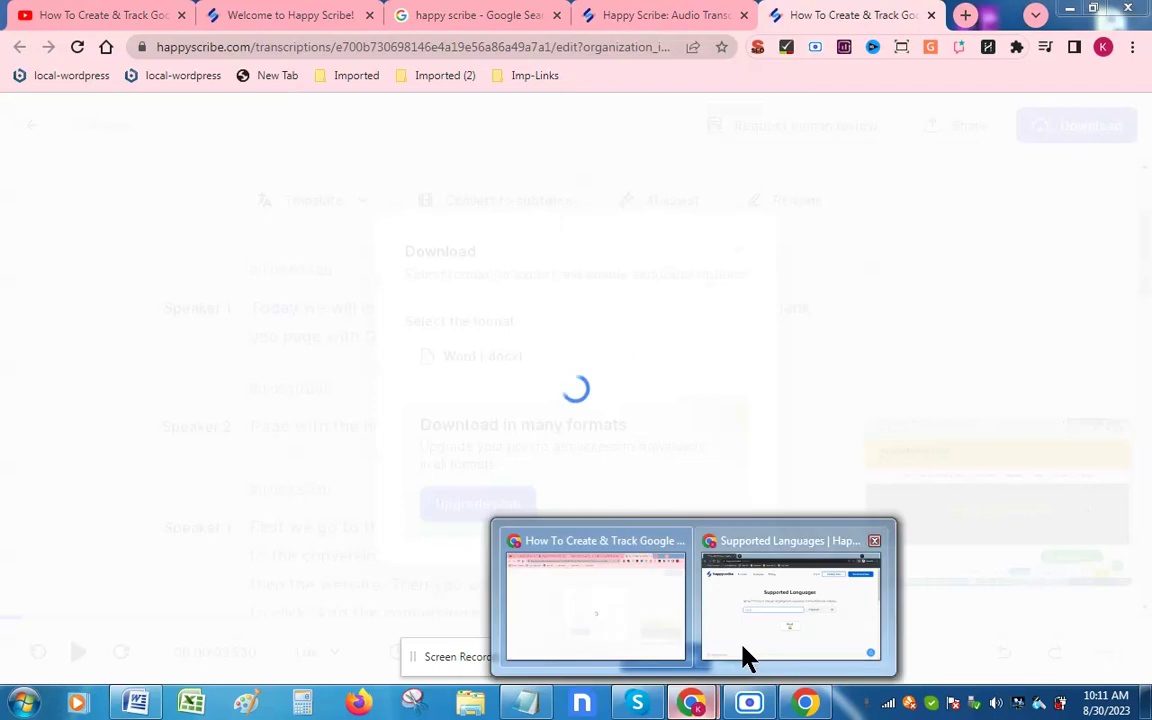
left_click(842, 333)
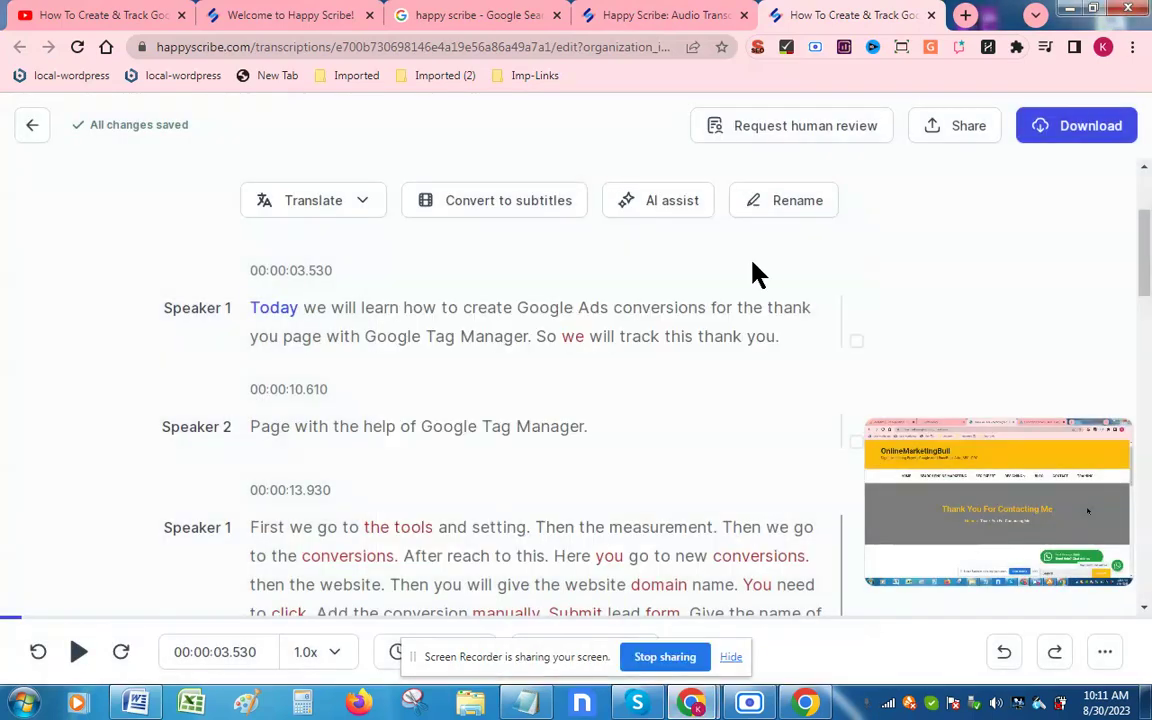
left_click(1045, 130)
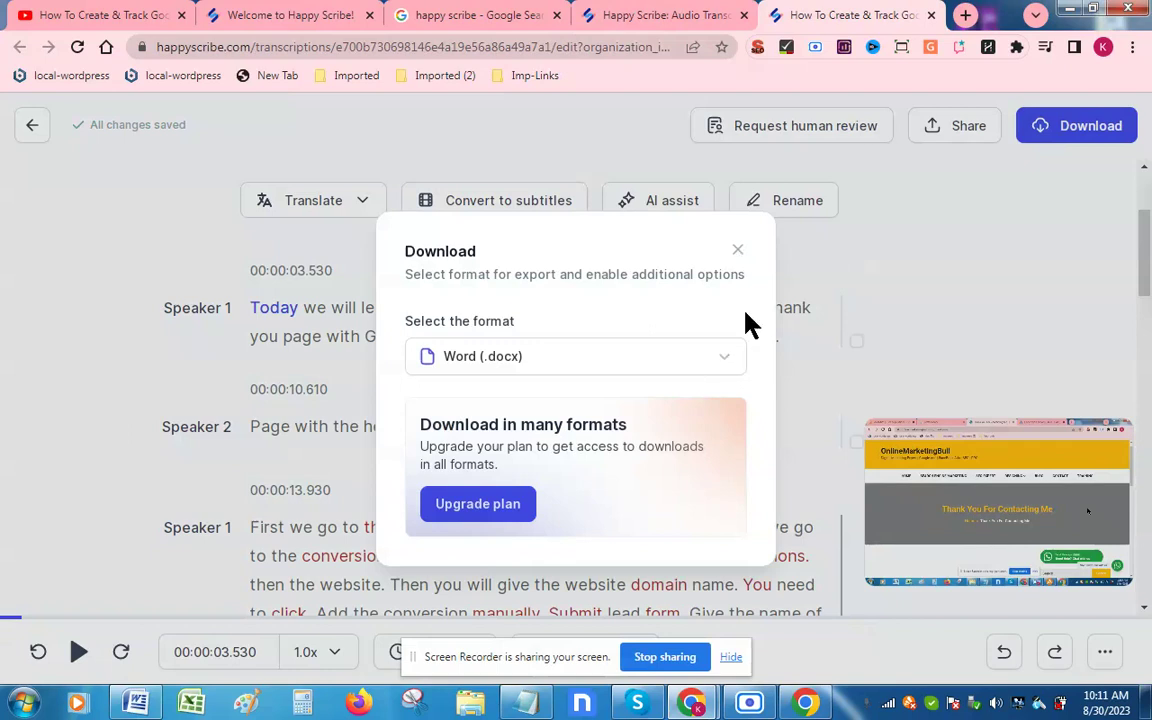
left_click(726, 364)
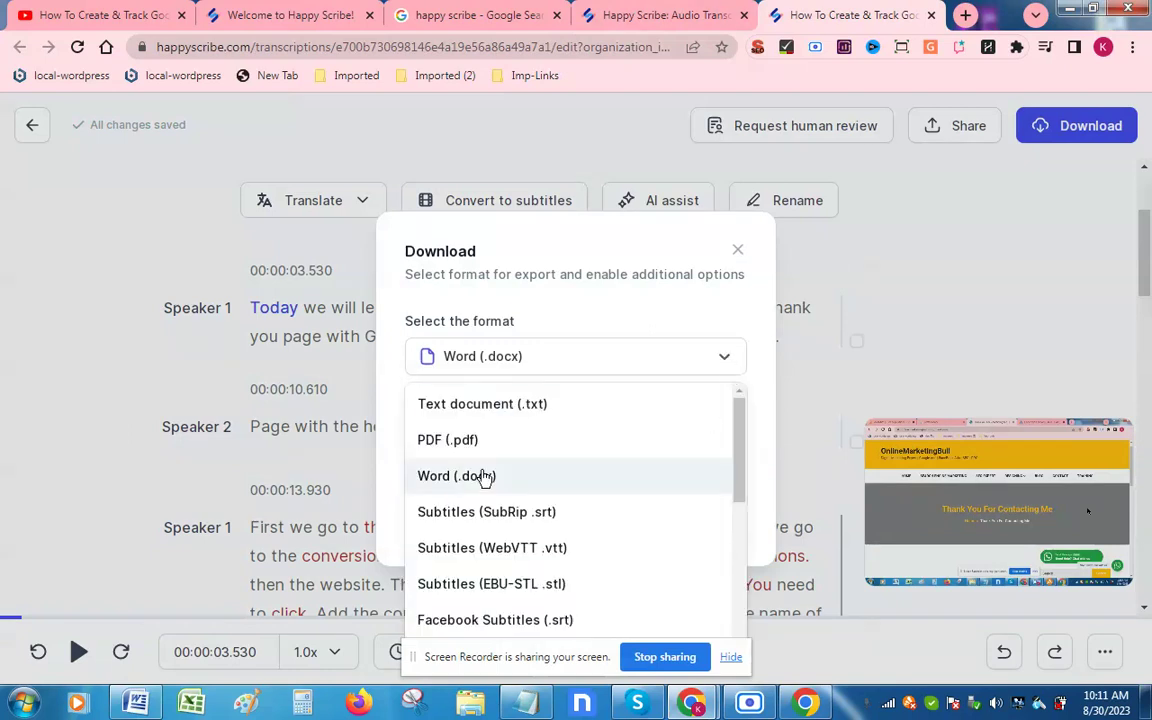
left_click(862, 393)
left_click(864, 393)
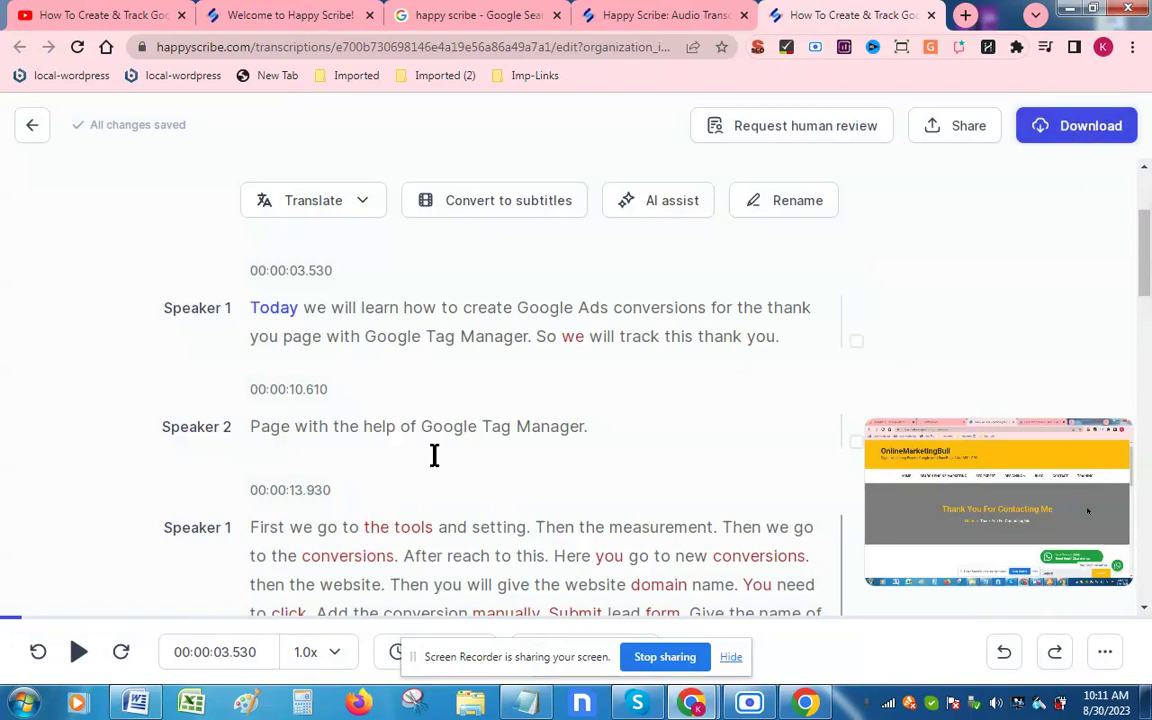
scroll(434, 455, "down", 3)
scroll(434, 455, "up", 4)
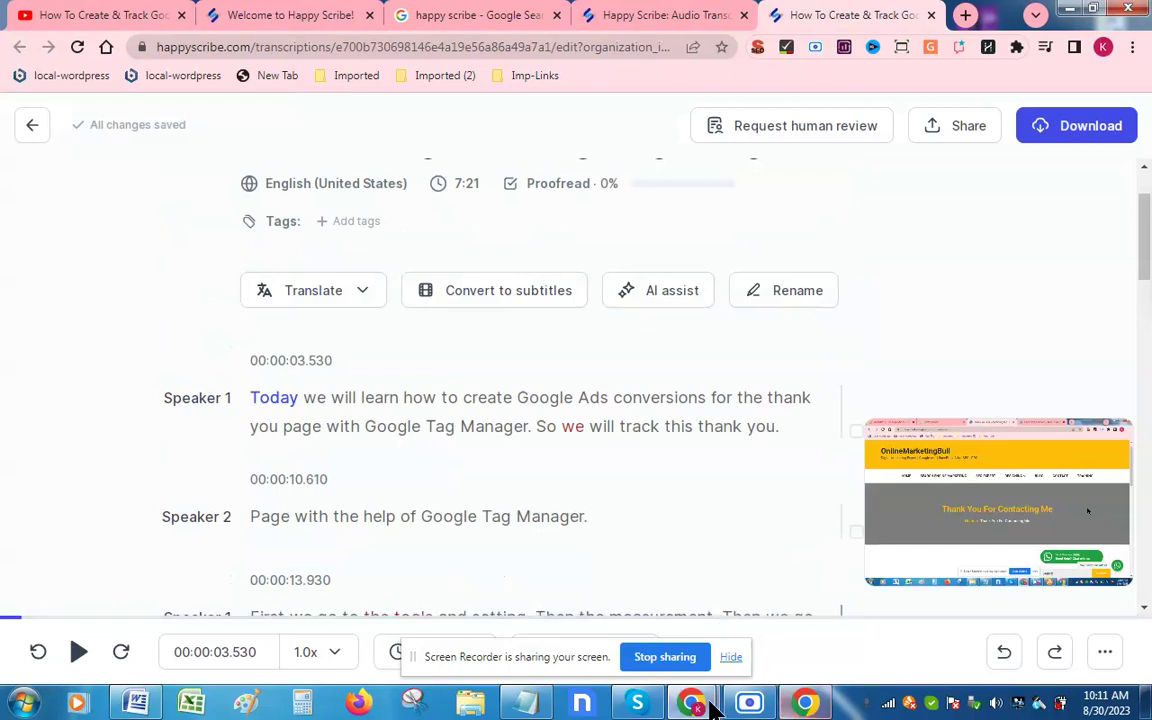
Switch to the incognito window with the Supported Languages page, clear the language filter and look through the full list.
mouse_move(754, 704)
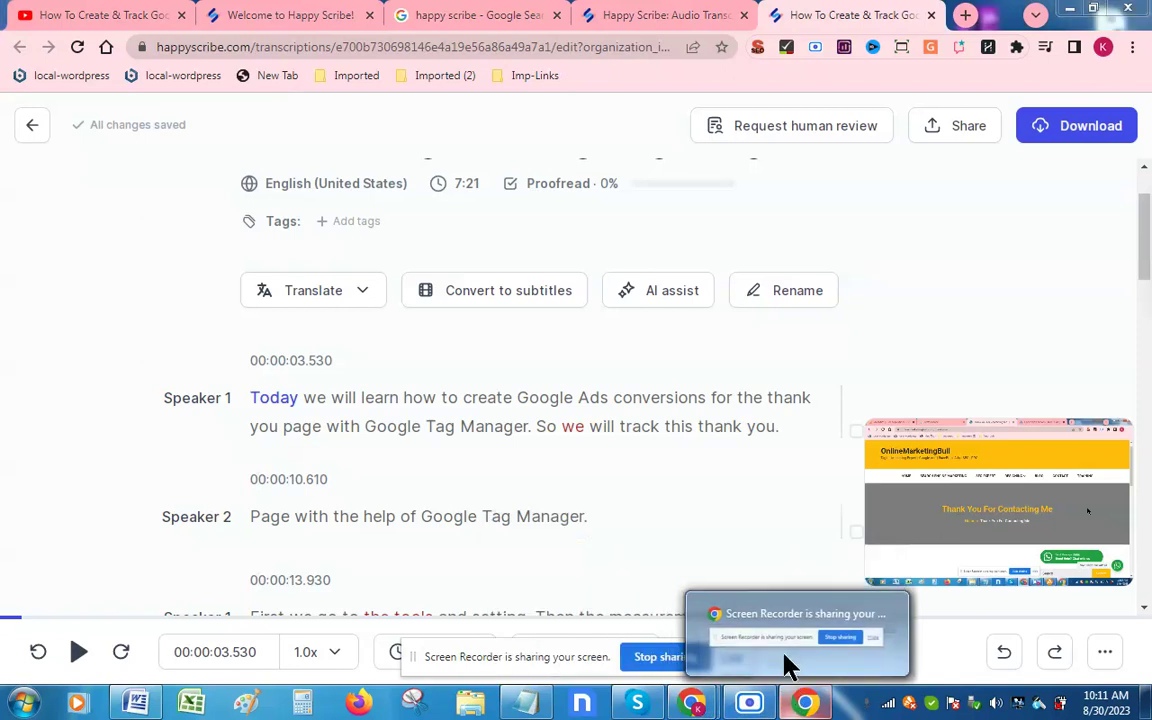
left_click(738, 636)
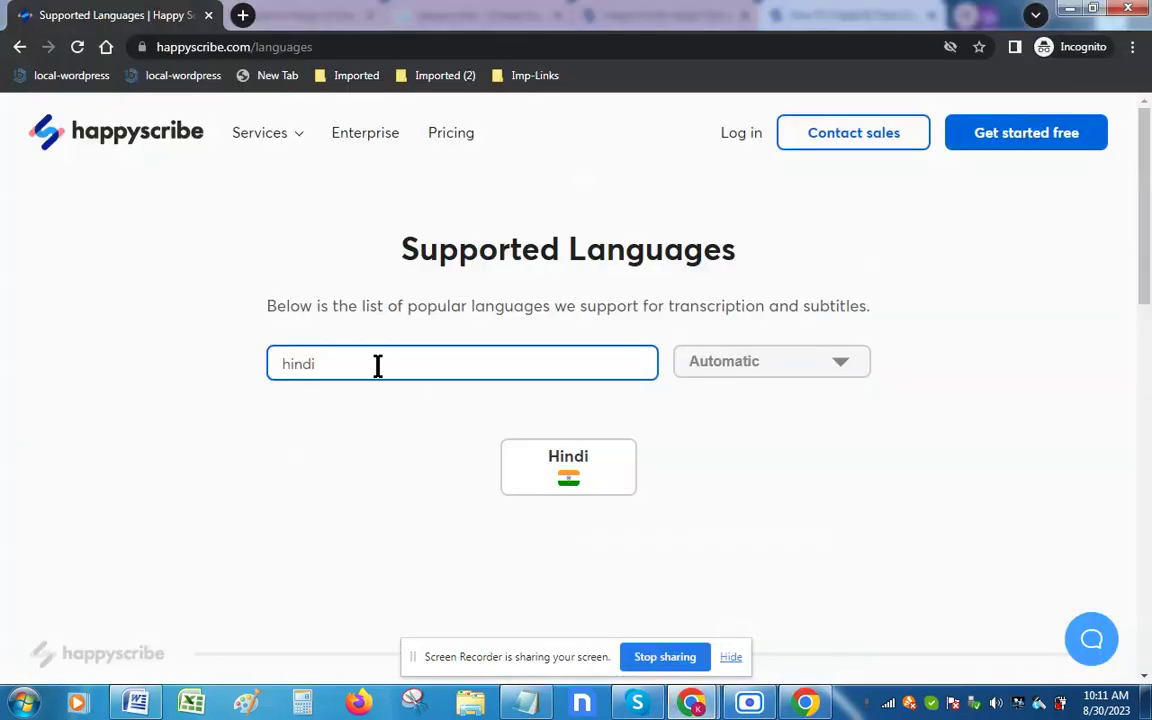
left_click_drag(419, 370, 168, 380)
key("BackSpace")
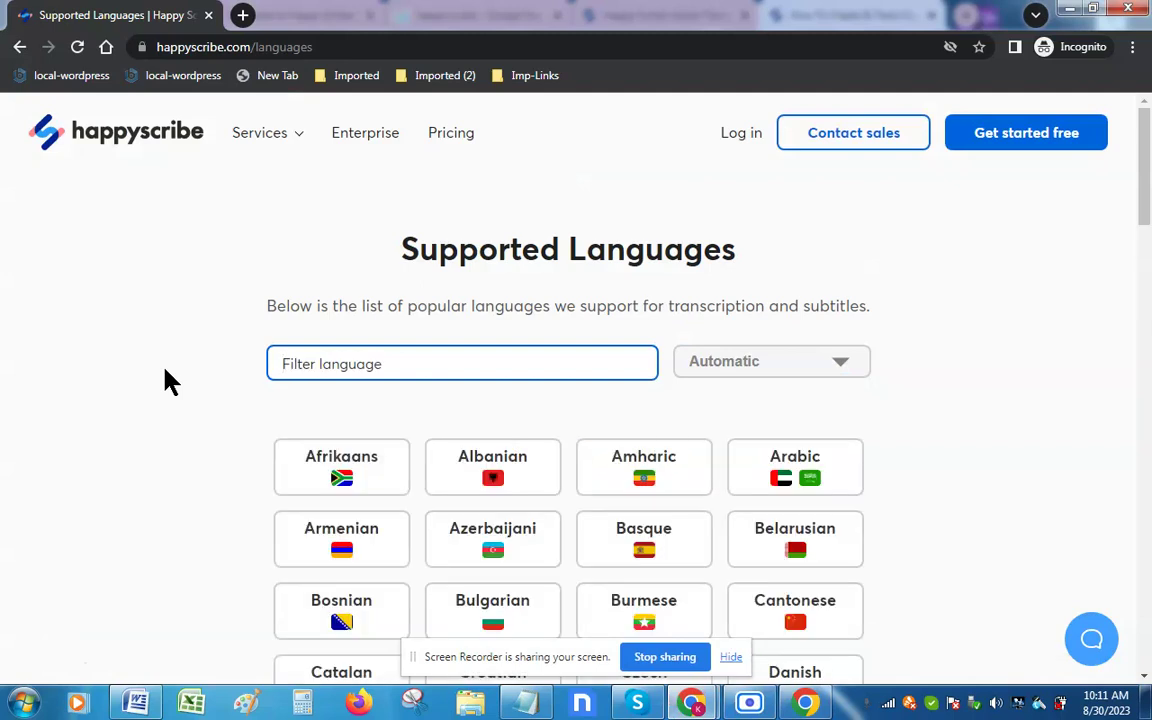
mouse_move(1143, 205)
left_mouse_down()
mouse_move(1147, 500)
mouse_move(1146, 188)
left_mouse_up()
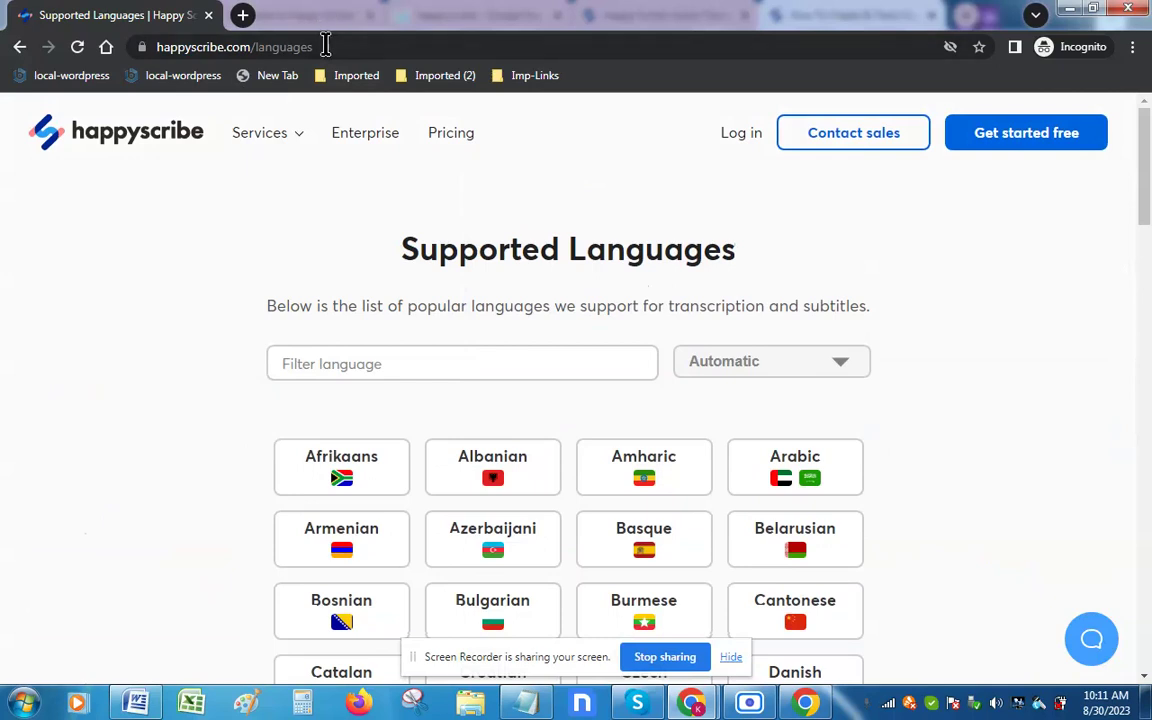
Load the happyscribe.com home page, look through it down to the Features section, and return to the transcript window.
left_click_drag(322, 47, 256, 47)
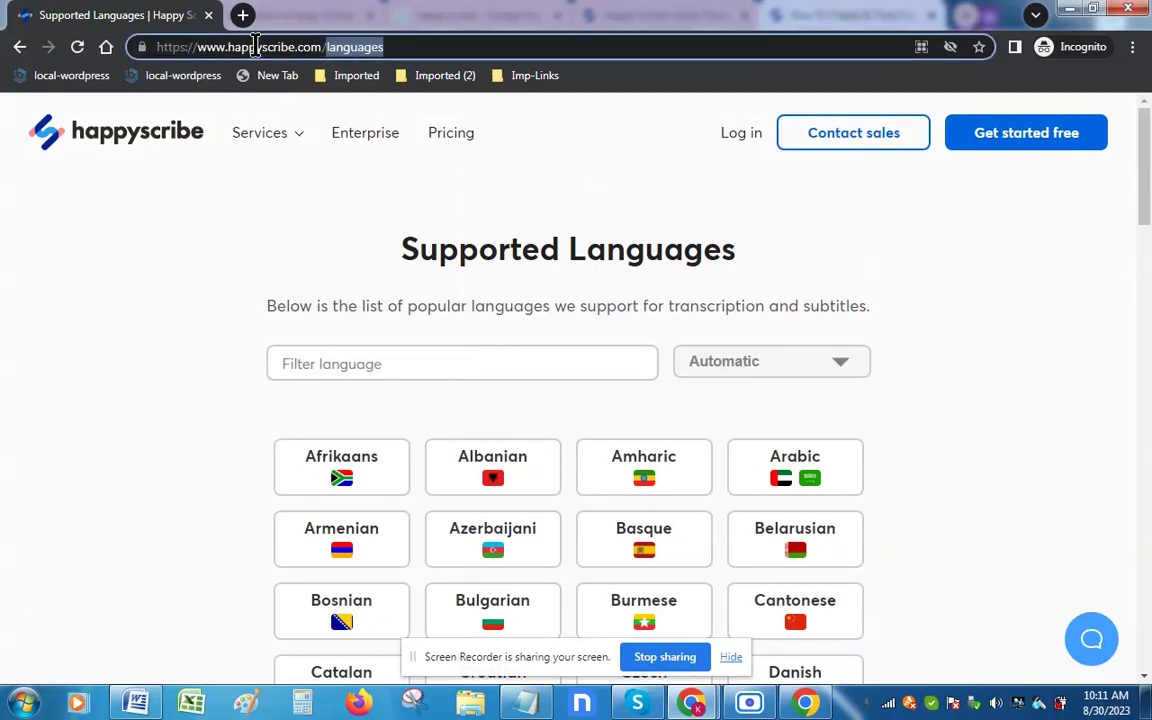
key("BackSpace")
key("Return")
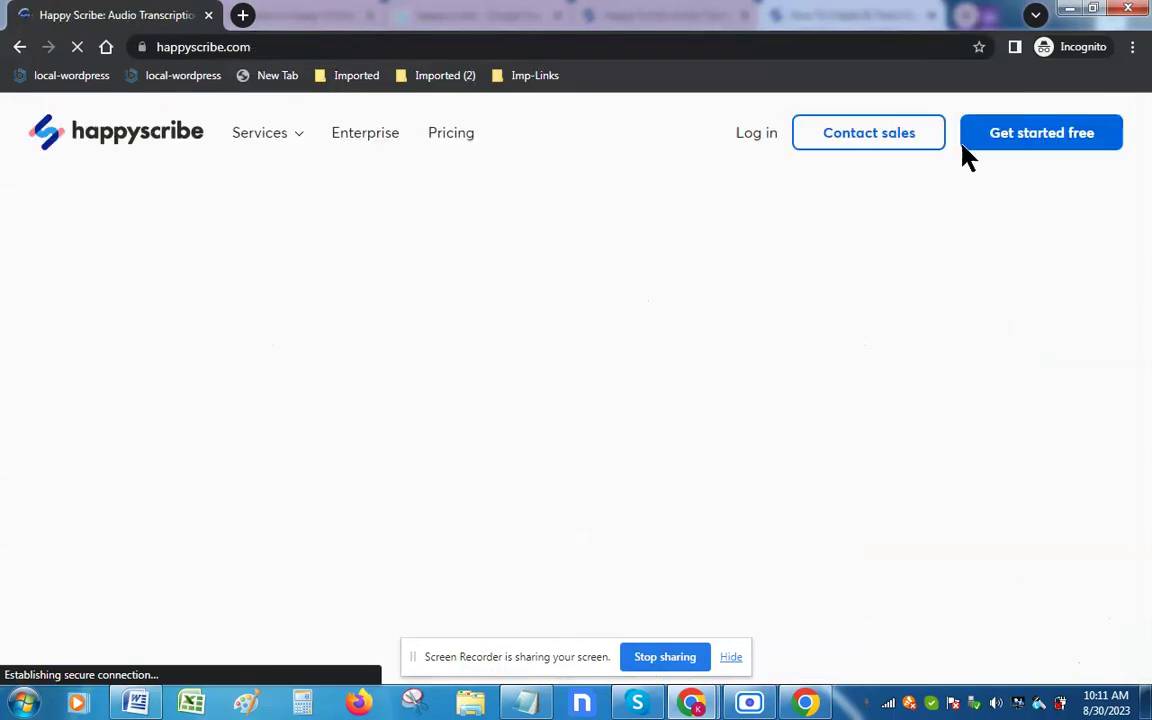
left_click_drag(1140, 124, 1146, 454)
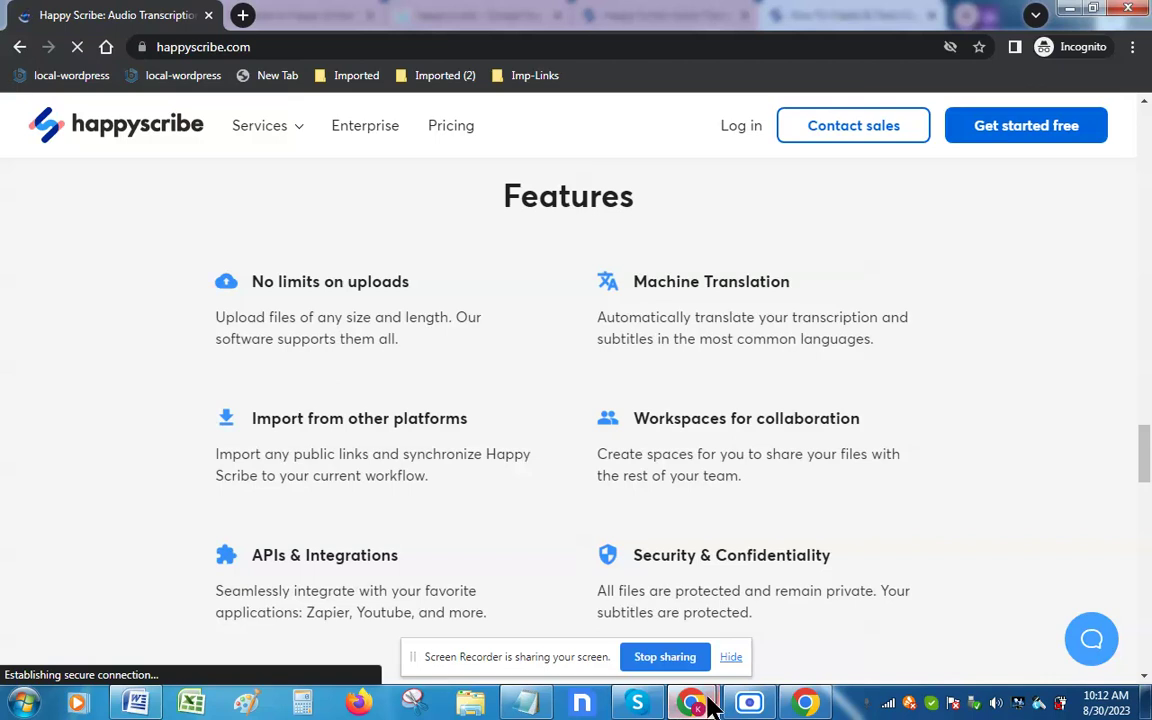
mouse_move(710, 702)
left_click(600, 606)
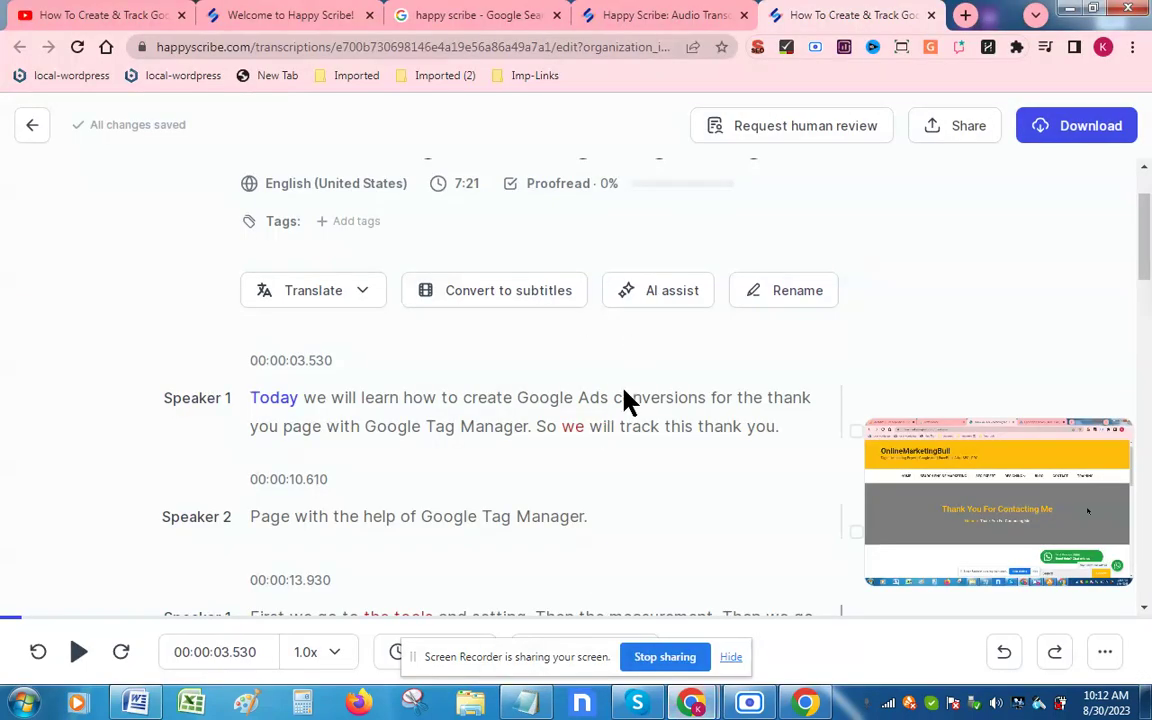